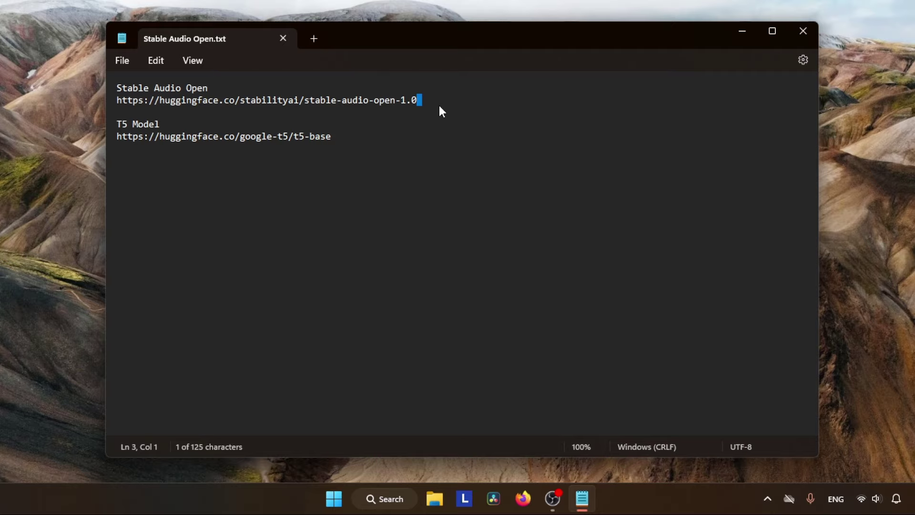
Copy the Stable Audio Open link from the note and open it in Firefox.
left_click_drag(439, 105, 120, 98)
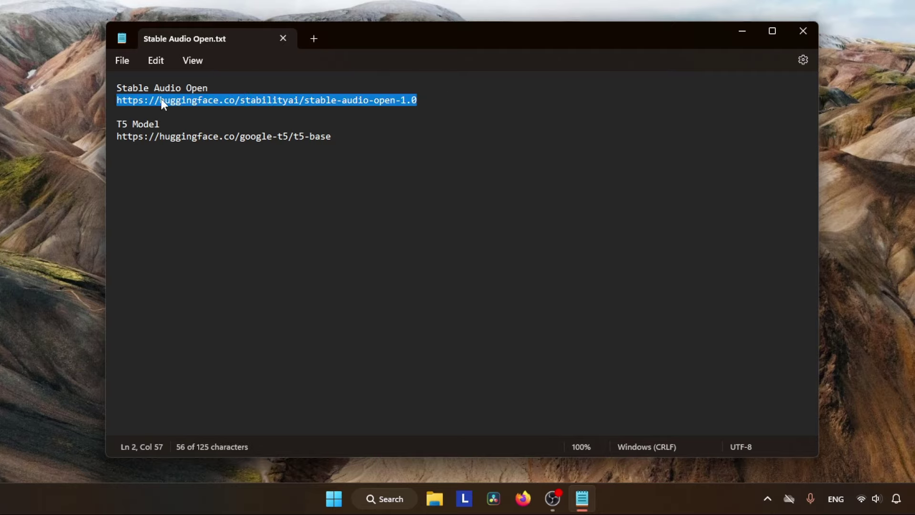
left_click(523, 498)
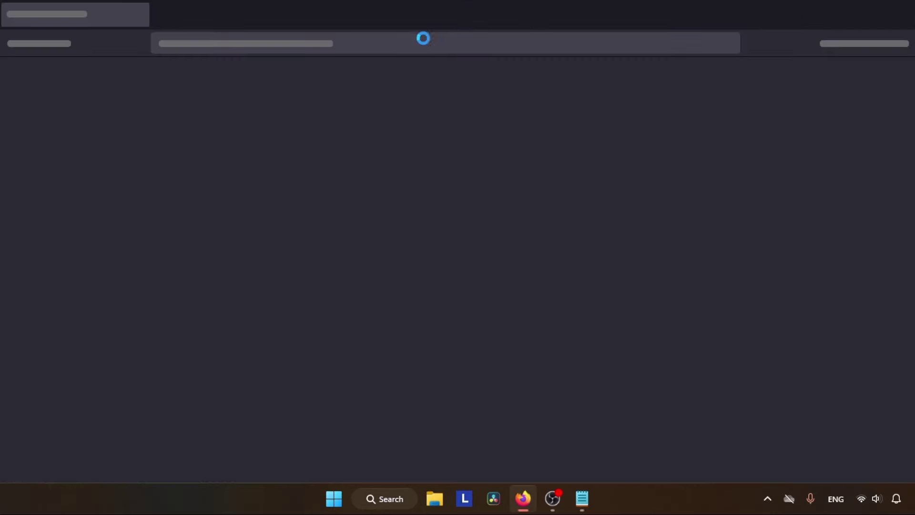
type("https://huggingface.co/stabilityai/stable-audio-open-1.0")
key("Return")
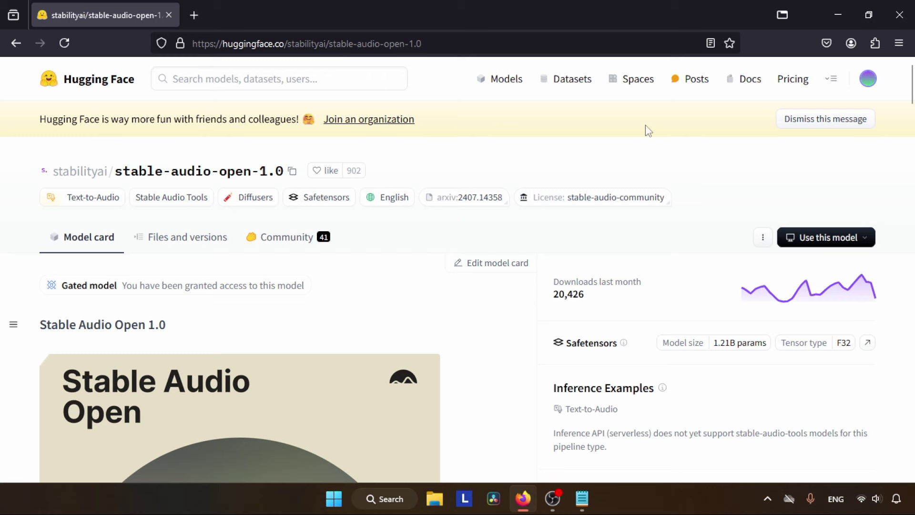
scroll(887, 100, "down", 5)
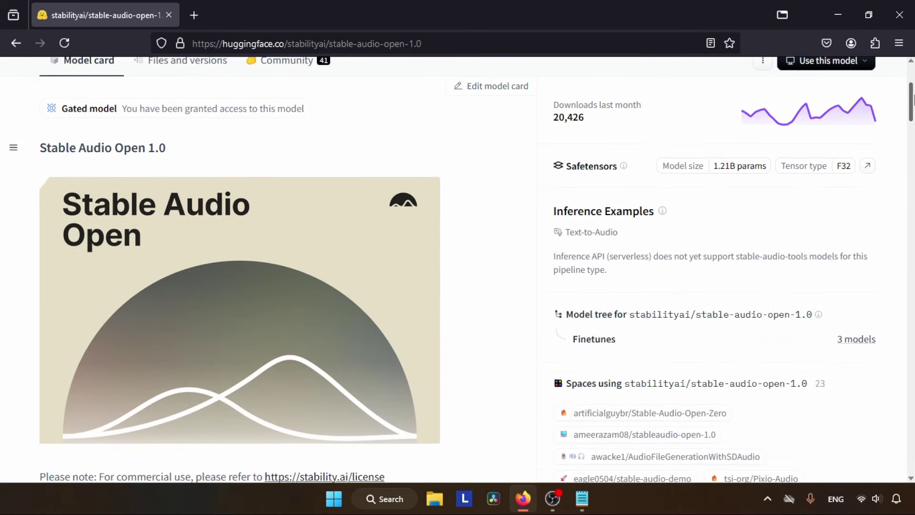
left_click_drag(911, 103, 910, 81)
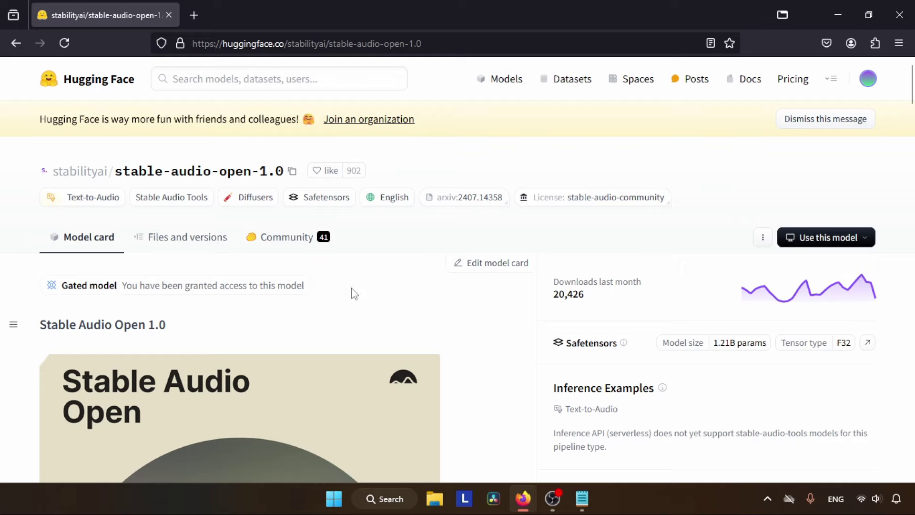
Check the gated-model access status, then locate model.safetensors in the stable-audio-open-1.0 repository's file list.
left_click_drag(351, 288, 117, 291)
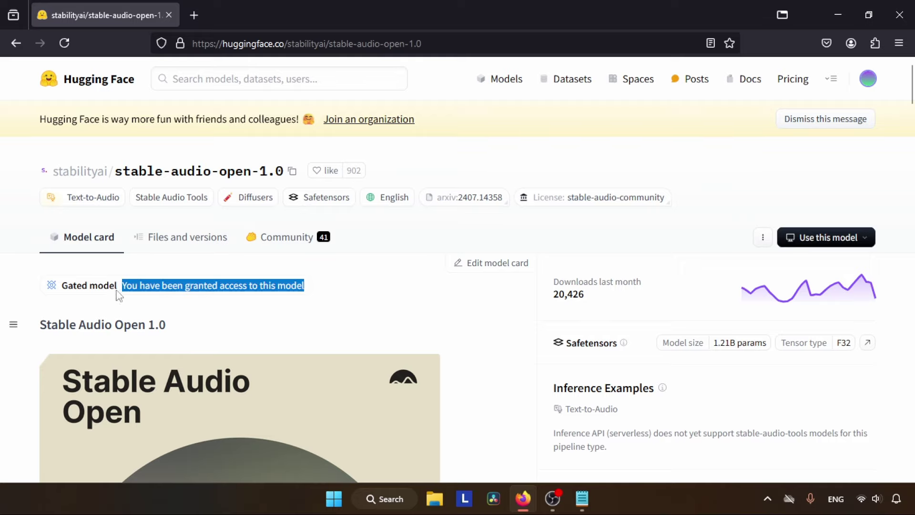
left_click(189, 274)
left_click(183, 241)
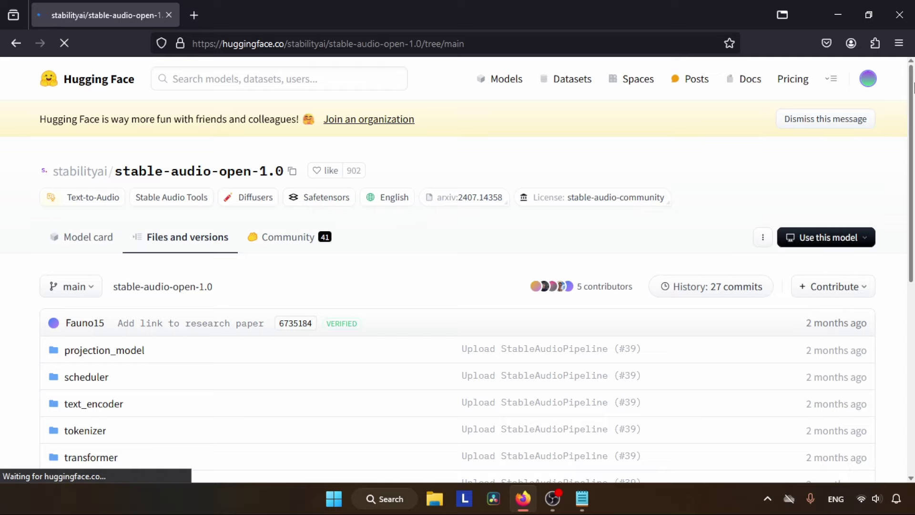
scroll(913, 188, "down", 3)
scroll(913, 189, "down", 4)
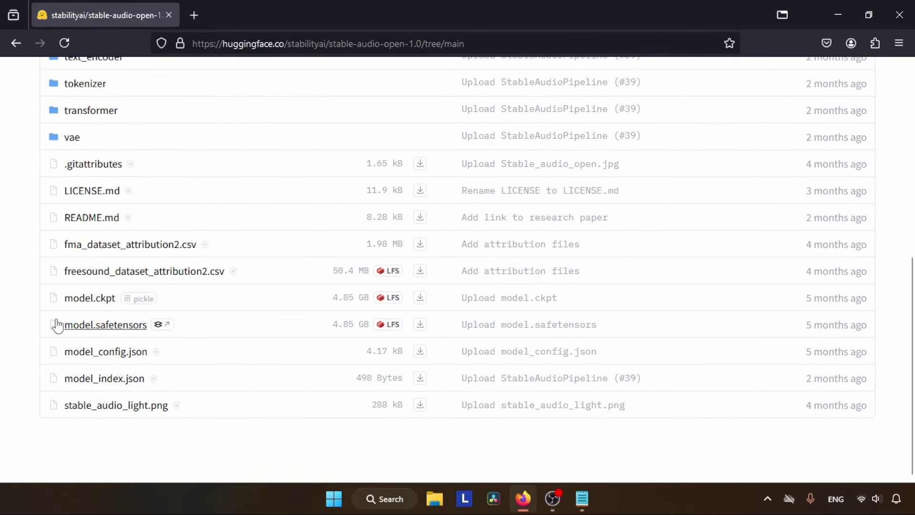
left_click_drag(56, 325, 366, 324)
Copy the T5 Model link from the Stable Audio Open.txt note and open it in Firefox.
left_click(586, 499)
left_click_drag(355, 137, 149, 137)
left_click_drag(387, 51, 438, 100)
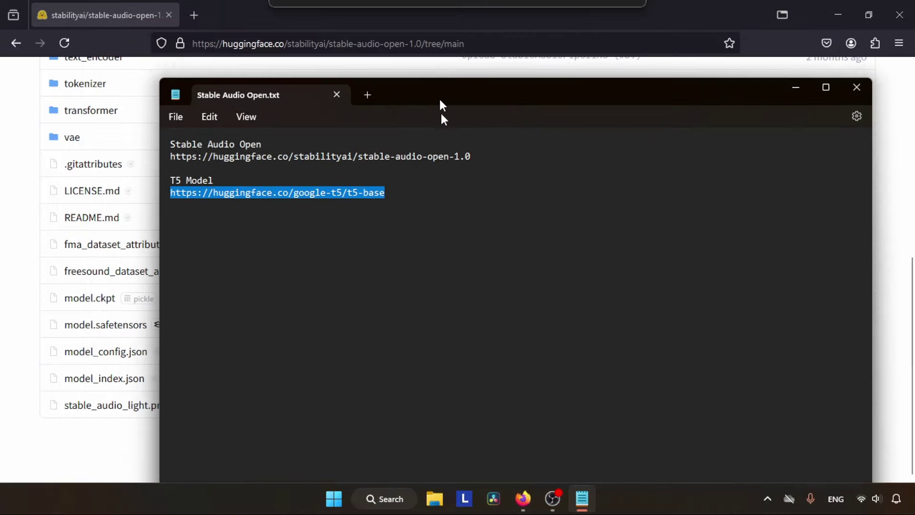
left_click(368, 45)
type("https://huggingface.co/google-t5/t5-base")
key("Return")
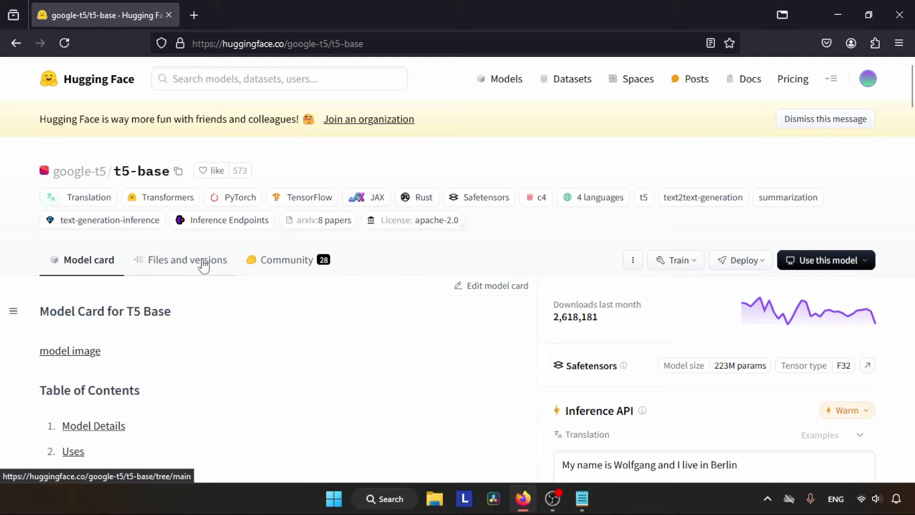
Locate model.safetensors in the t5-base repository's file list, then minimize the browser.
left_click(192, 262)
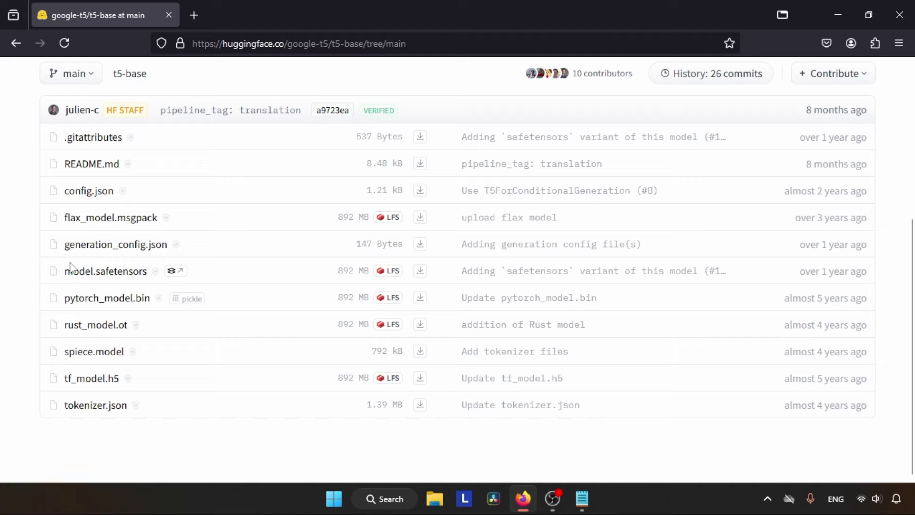
left_click_drag(64, 270, 389, 270)
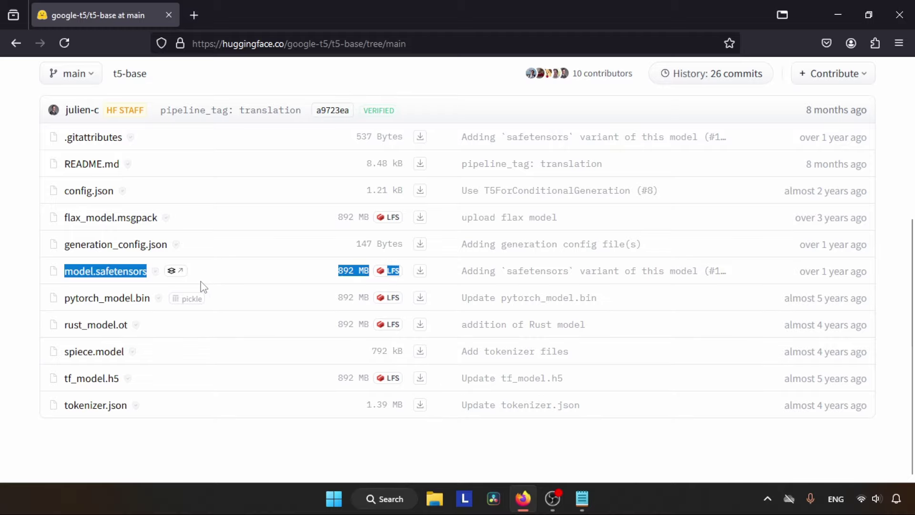
left_click(837, 14)
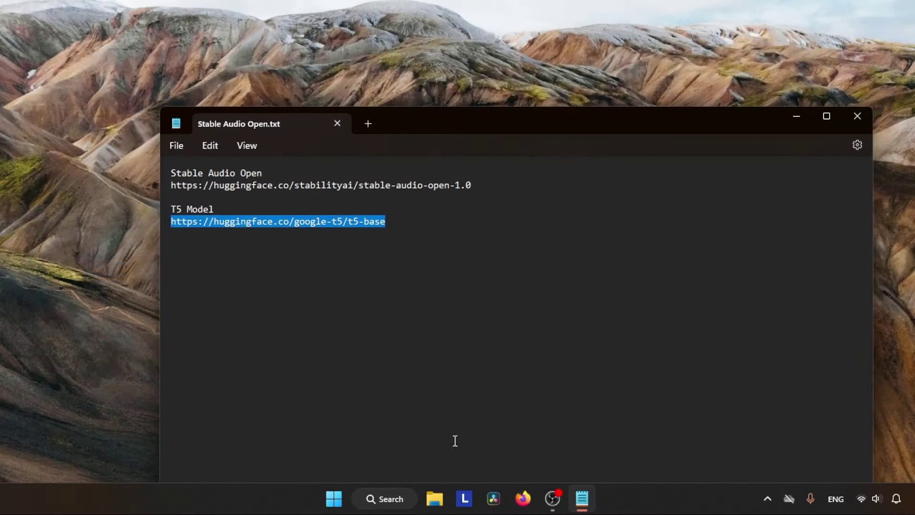
Open the Downloads folder in File Explorer, find saomodel.safetensors and t5model.safetensors, and maximize the window.
left_click(440, 502)
left_click_drag(333, 37, 366, 36)
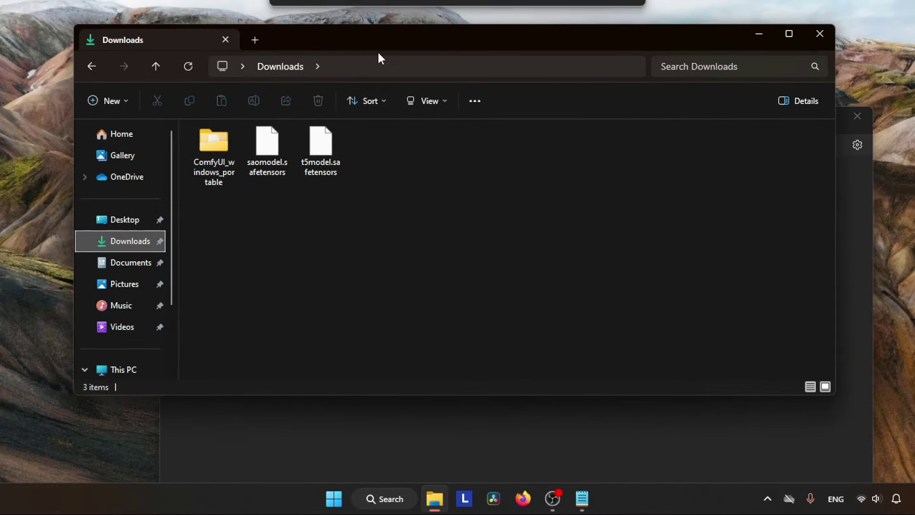
left_click(263, 160)
left_click_drag(353, 179, 270, 190)
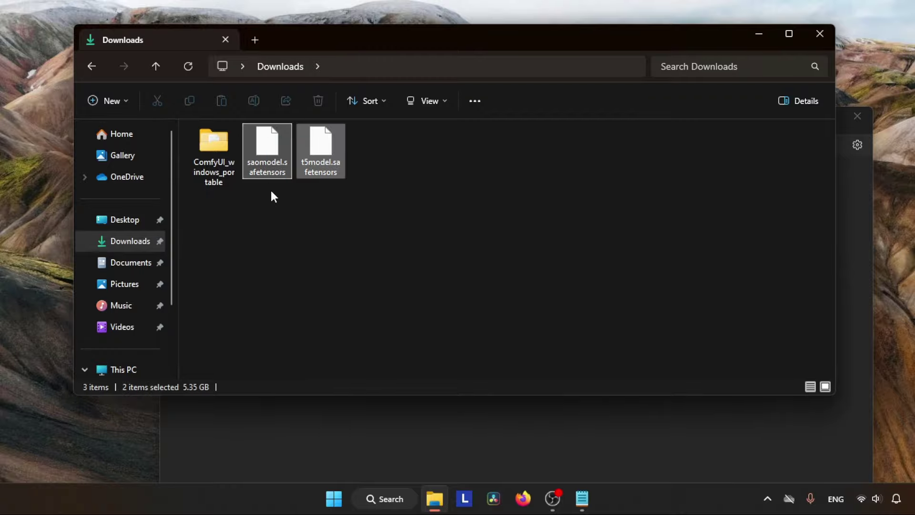
left_click(273, 171)
left_click(307, 163)
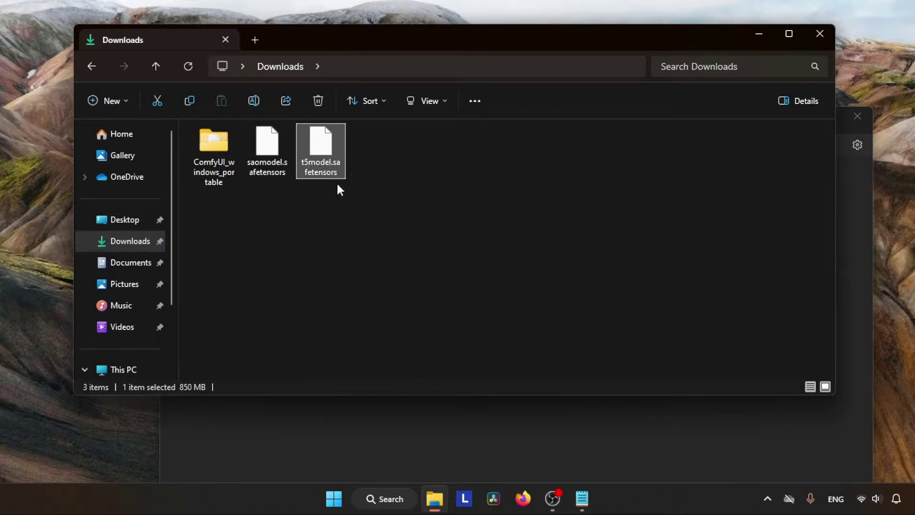
left_click_drag(410, 41, 417, 4)
Move t5model.safetensors from Downloads into the ComfyUI_windows_portable\ComfyUI\models\clip folder.
left_click(252, 130)
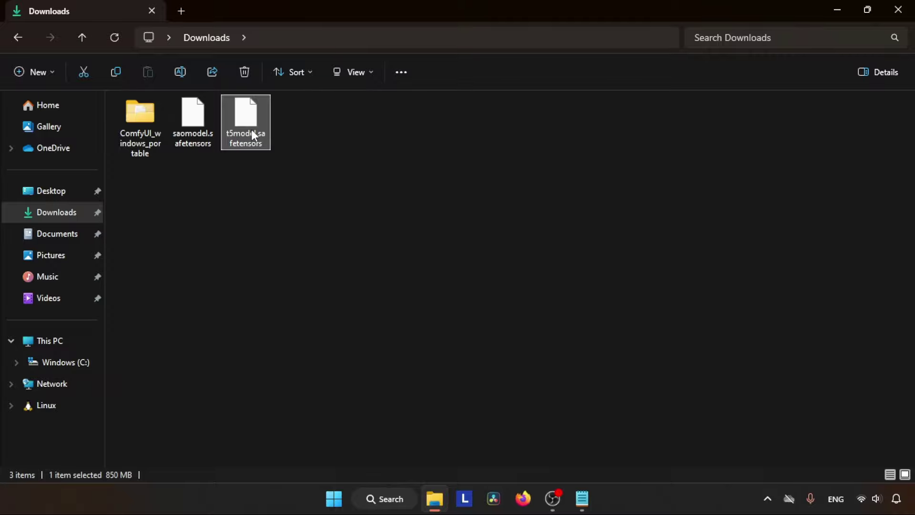
key("ctrl+x")
double_click(145, 129)
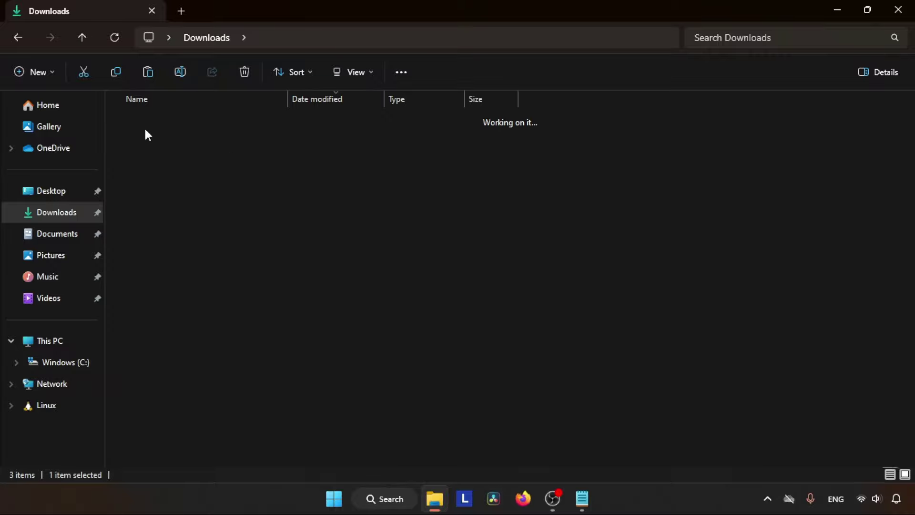
double_click(153, 153)
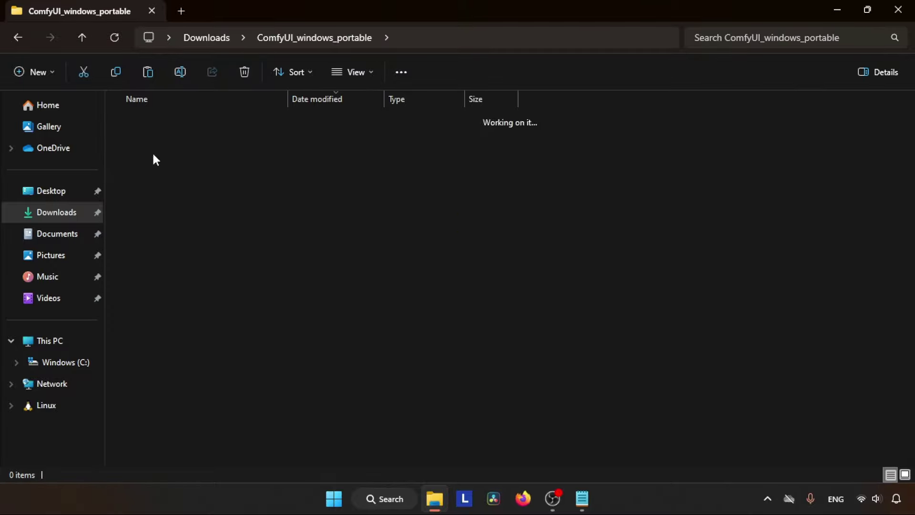
scroll(910, 365, "down", 8)
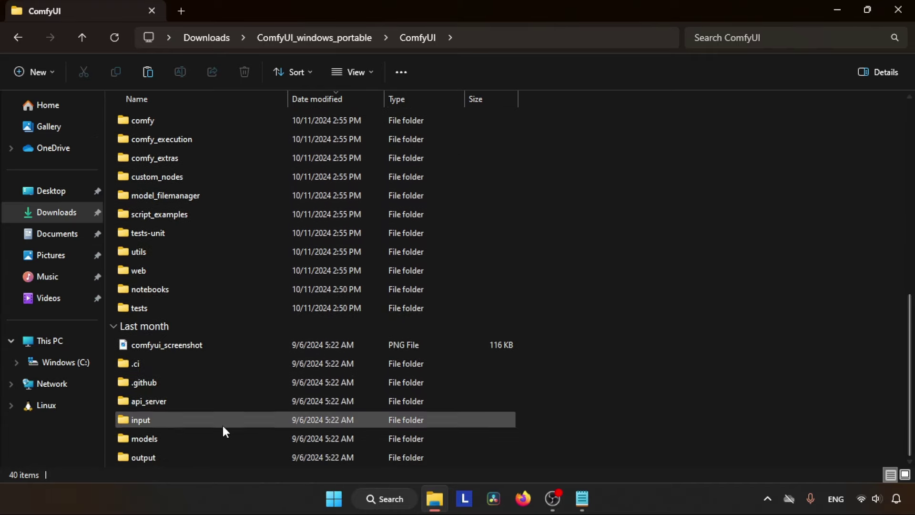
double_click(199, 435)
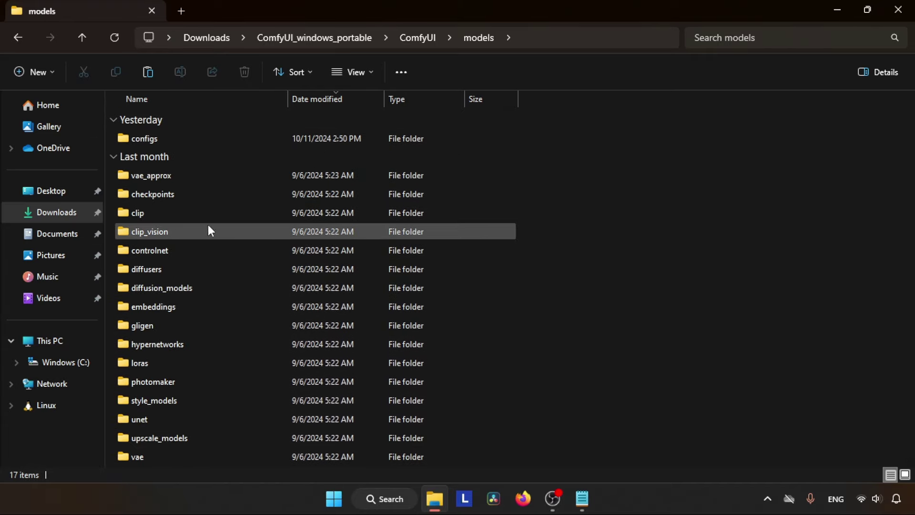
double_click(177, 212)
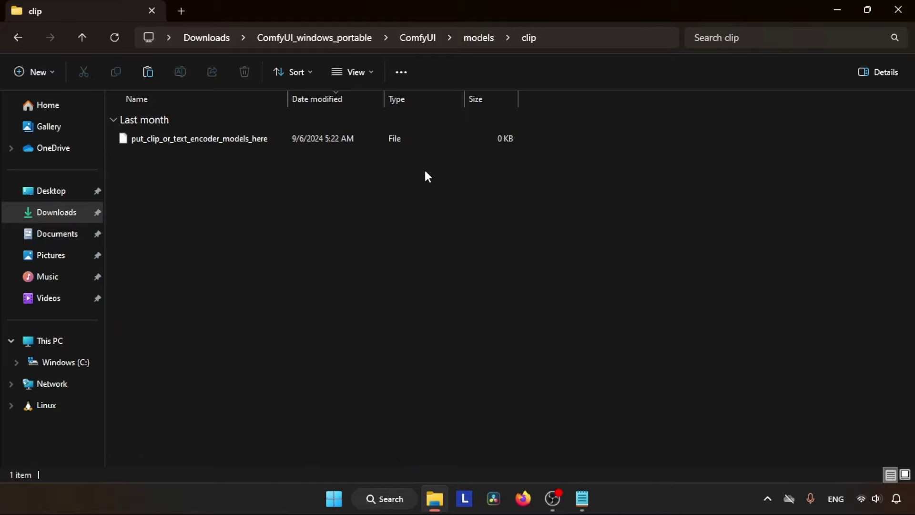
right_click(439, 163)
left_click(454, 179)
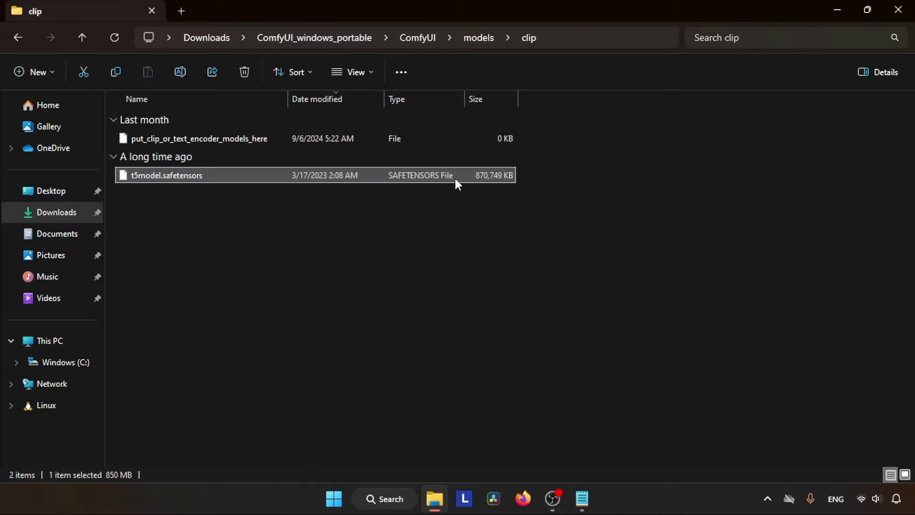
left_click(428, 195)
Move saomodel.safetensors from Downloads into the ComfyUI_windows_portable\ComfyUI\models\checkpoints folder.
left_click(208, 39)
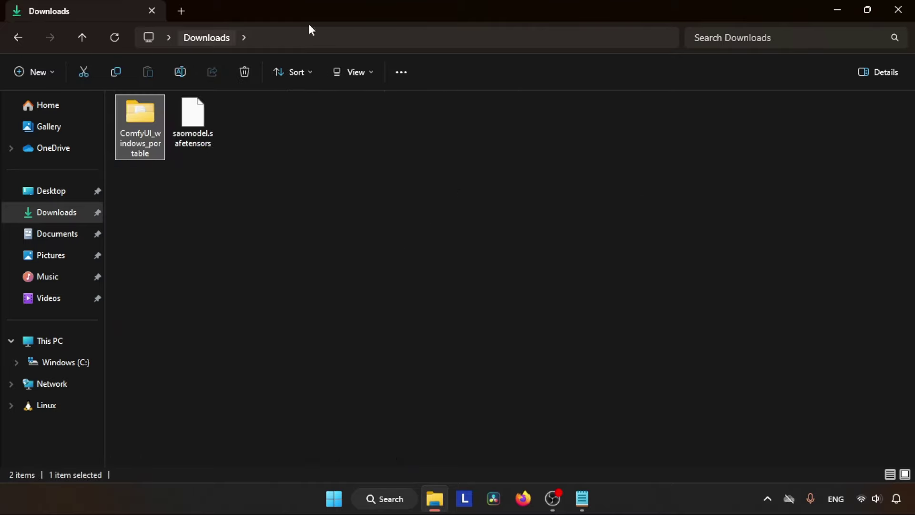
left_click(208, 122)
right_click(208, 123)
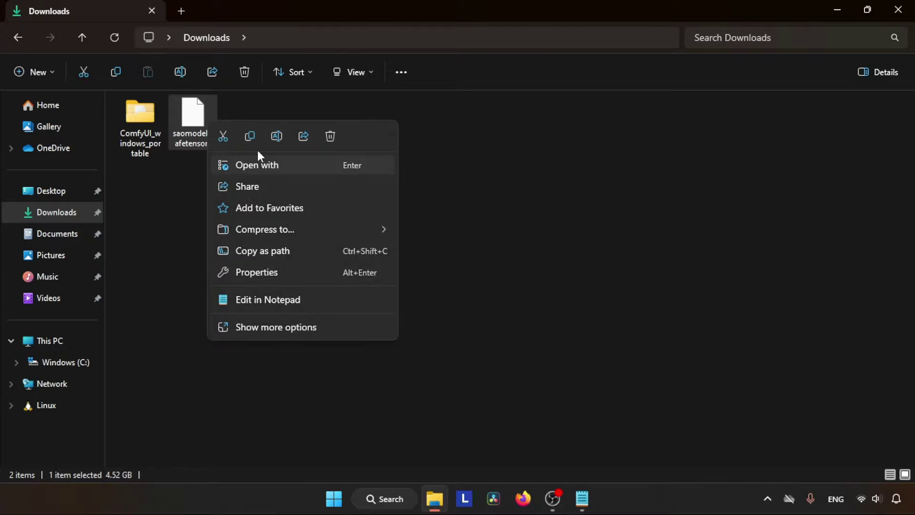
left_click(223, 136)
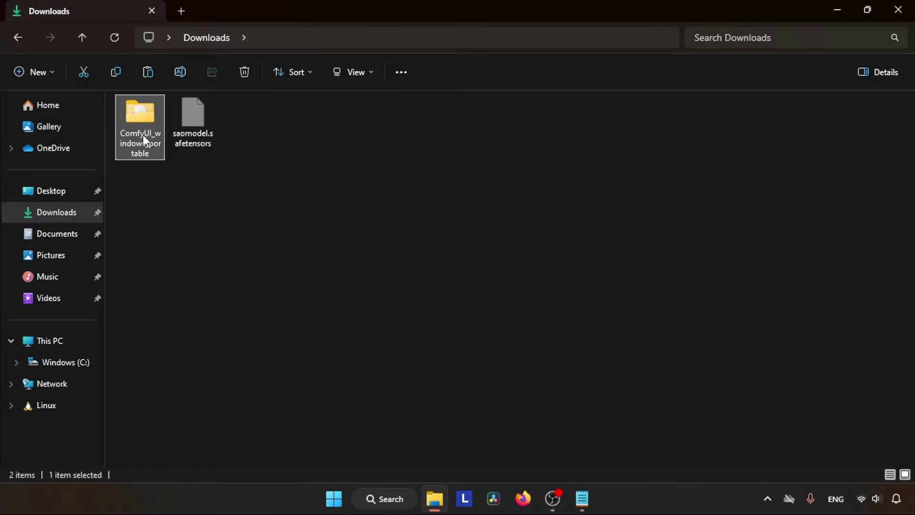
double_click(143, 137)
double_click(147, 157)
left_click_drag(908, 186, 905, 380)
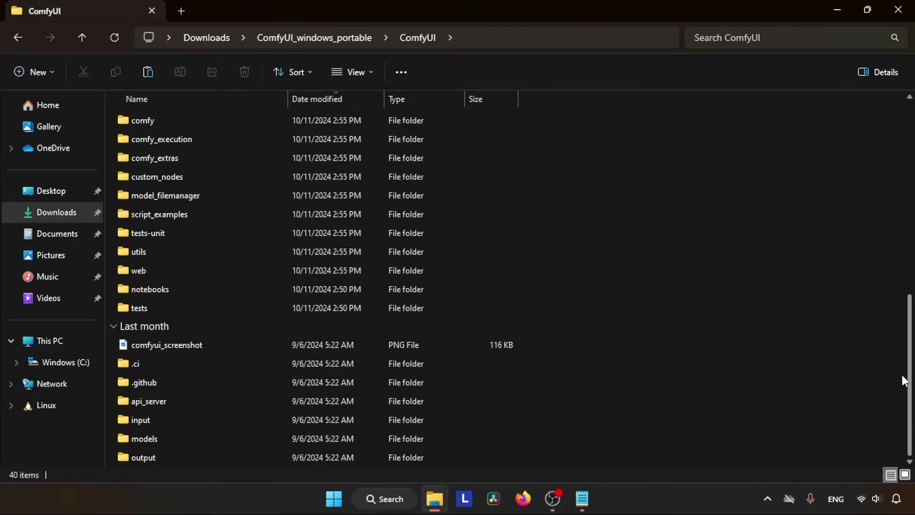
double_click(195, 435)
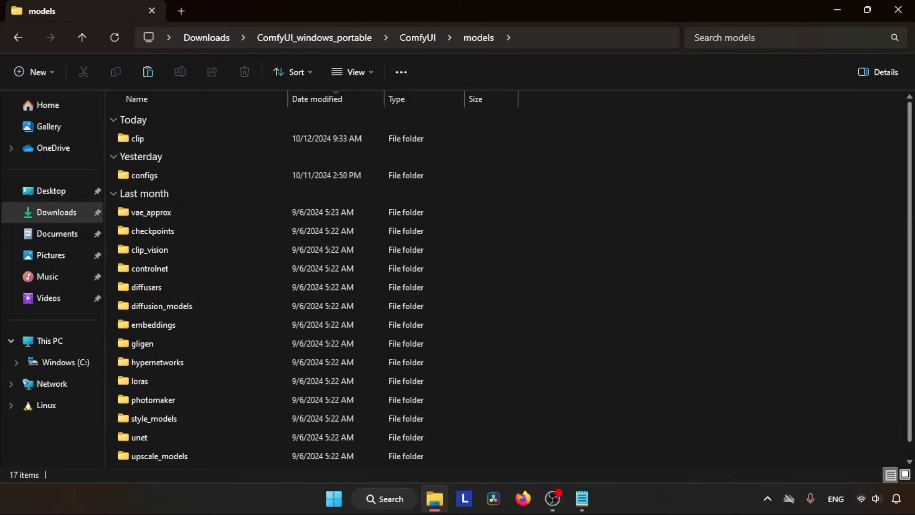
double_click(151, 236)
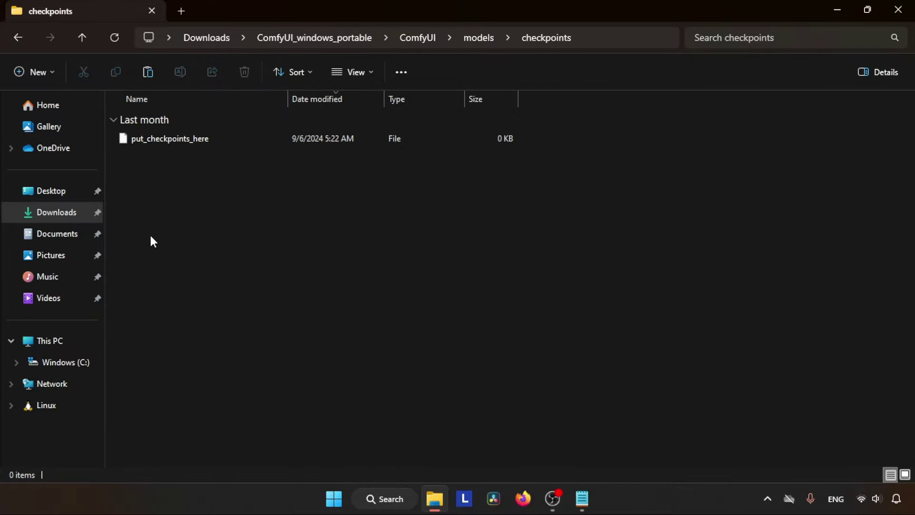
right_click(402, 210)
left_click(414, 225)
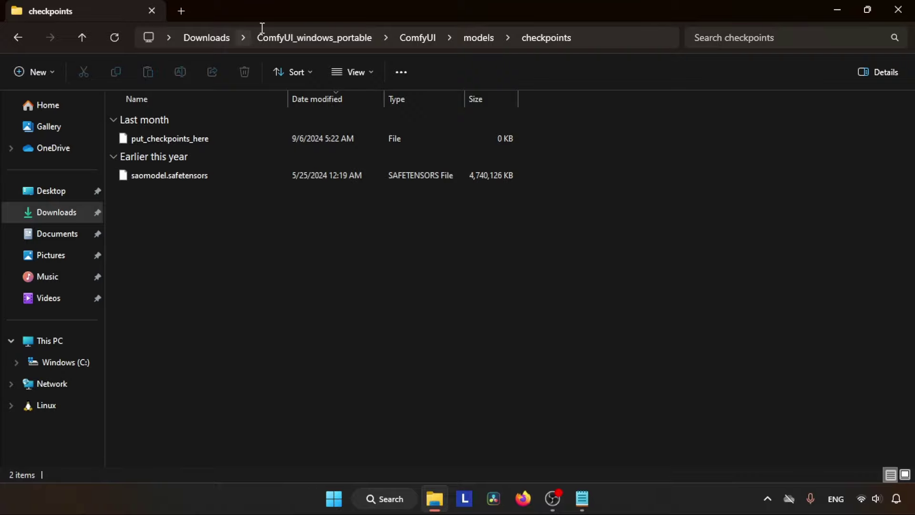
Launch ComfyUI with the run_nvidia_gpu batch file in the ComfyUI_windows_portable folder.
left_click(303, 37)
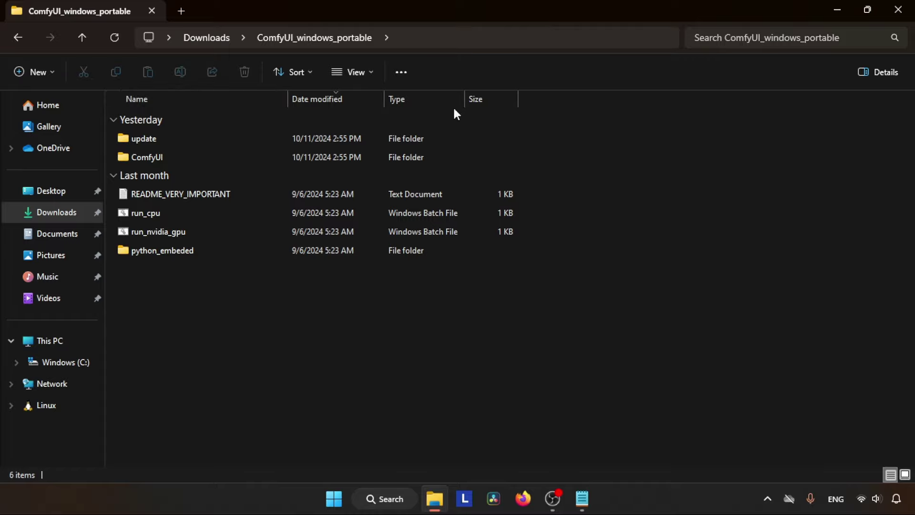
left_click_drag(596, 230, 230, 241)
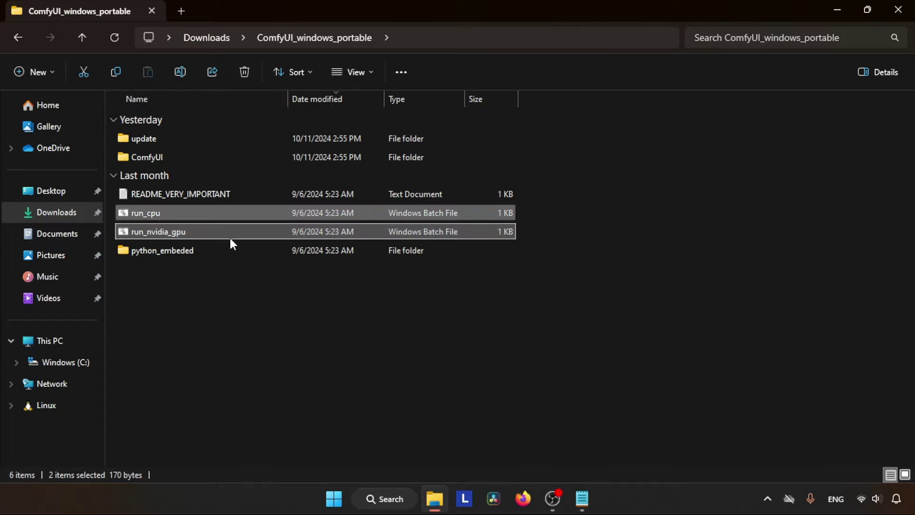
left_click(217, 291)
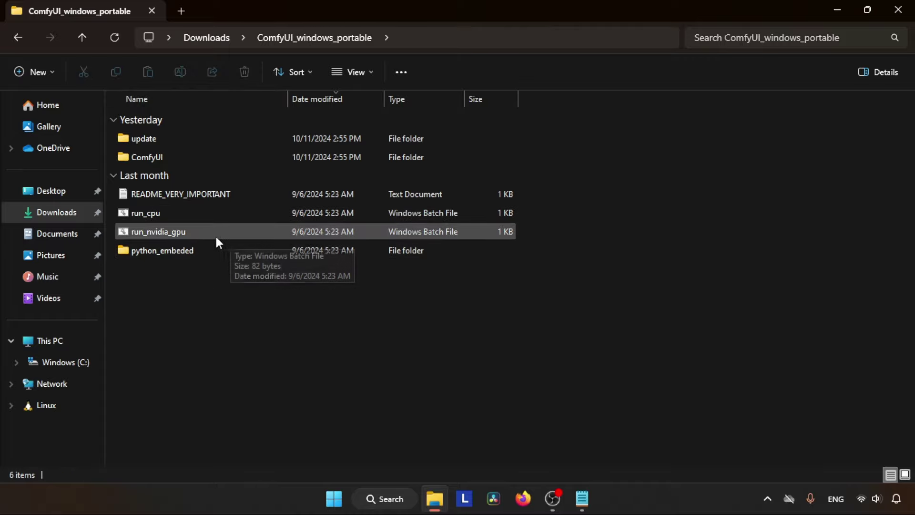
double_click(188, 233)
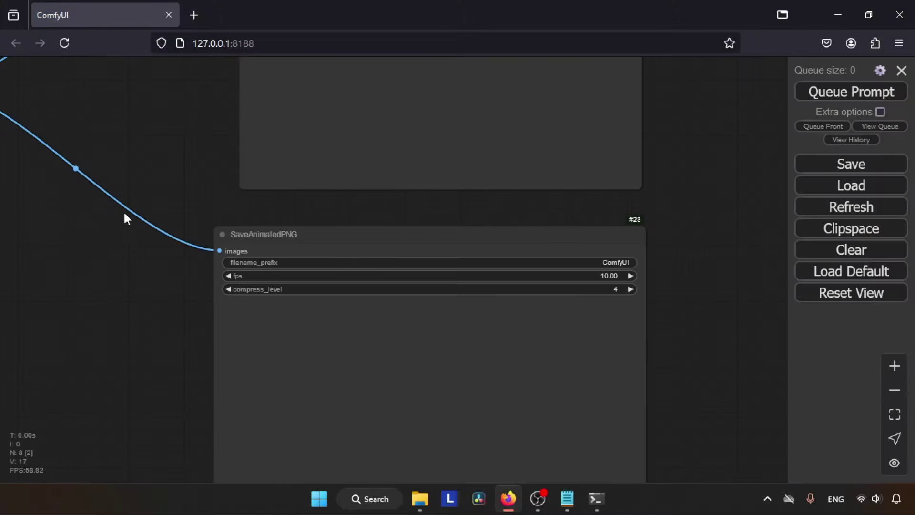
left_click_drag(123, 218, 406, 247)
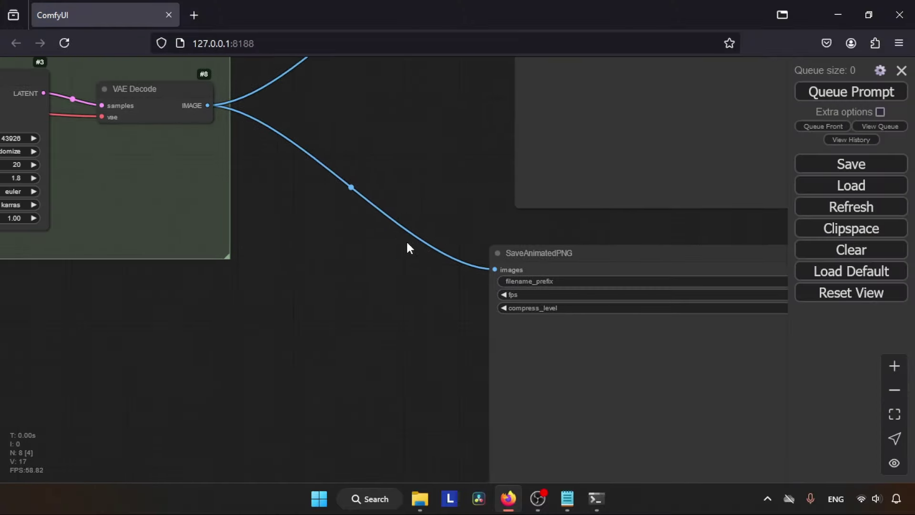
left_click(895, 390)
left_click(894, 413)
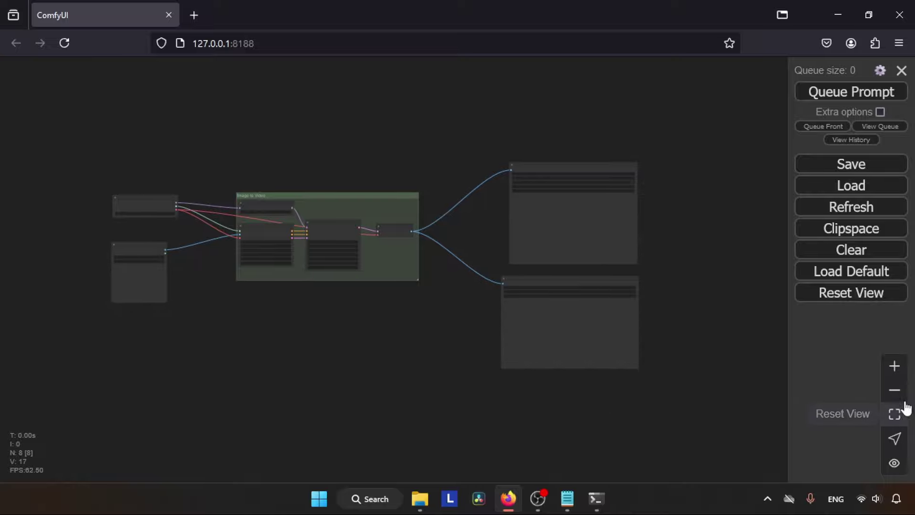
left_click(894, 366)
left_click_drag(561, 445, 633, 422)
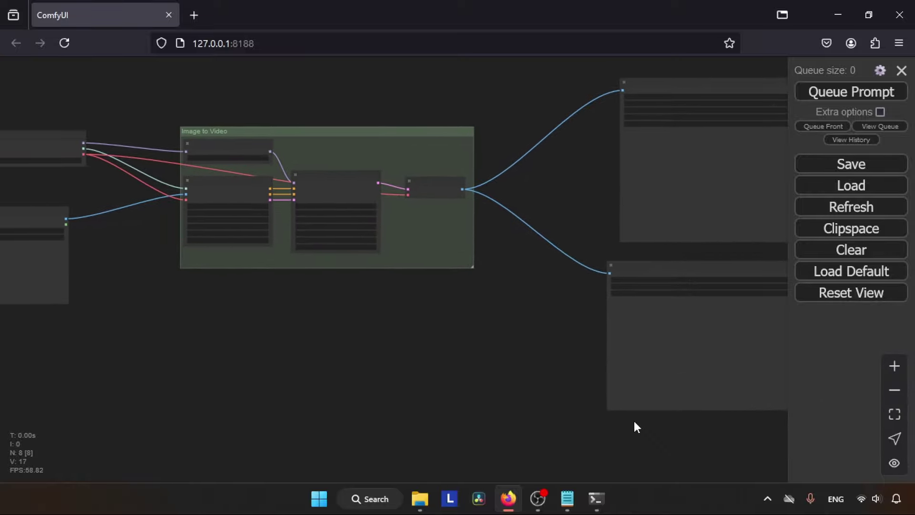
Search the web for comfyui in a new browser tab and open the comfyanonymous/ComfyUI GitHub repository.
left_click(193, 15)
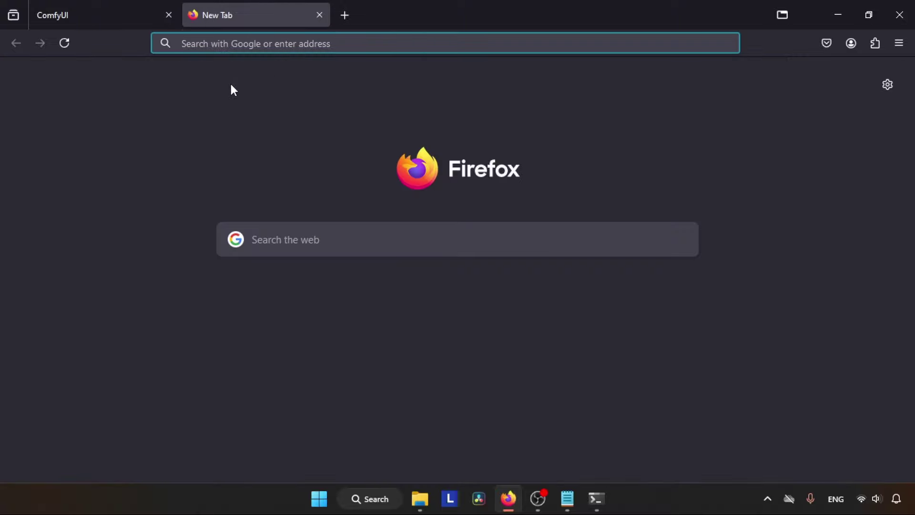
type("comfy")
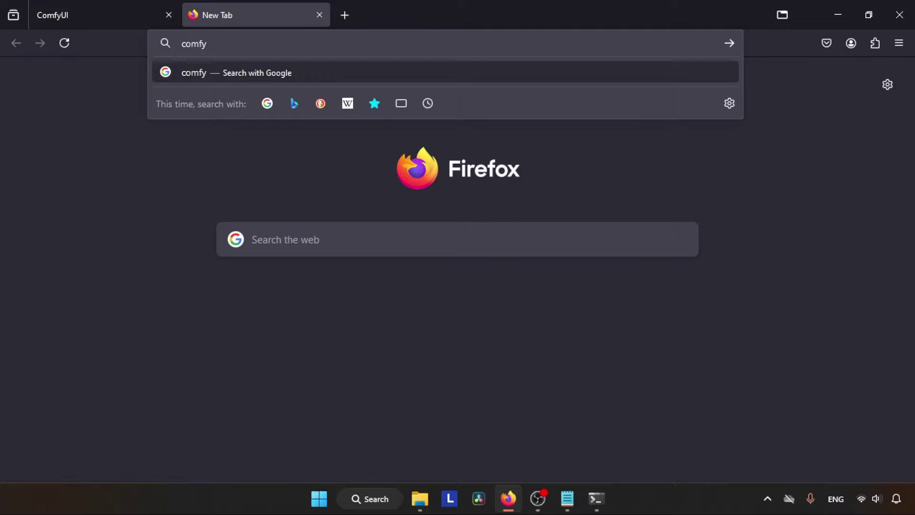
type("ui")
key("Return")
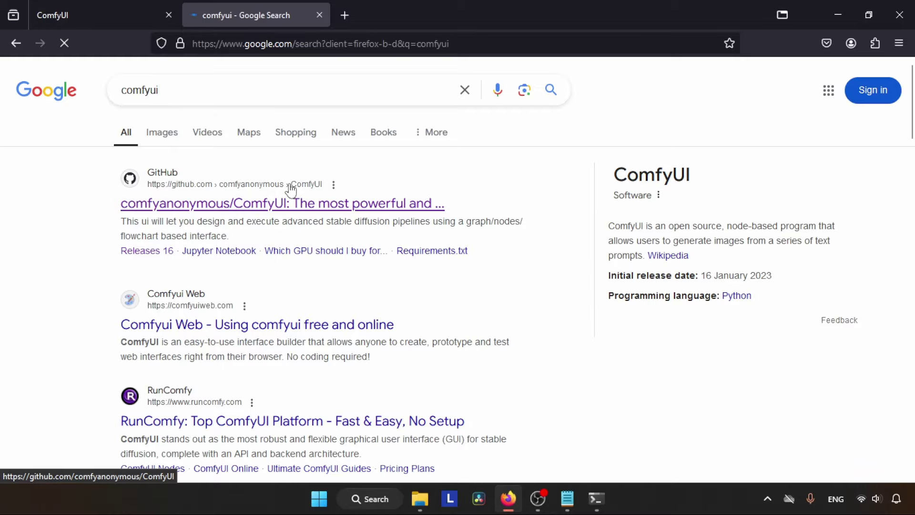
left_click(227, 204)
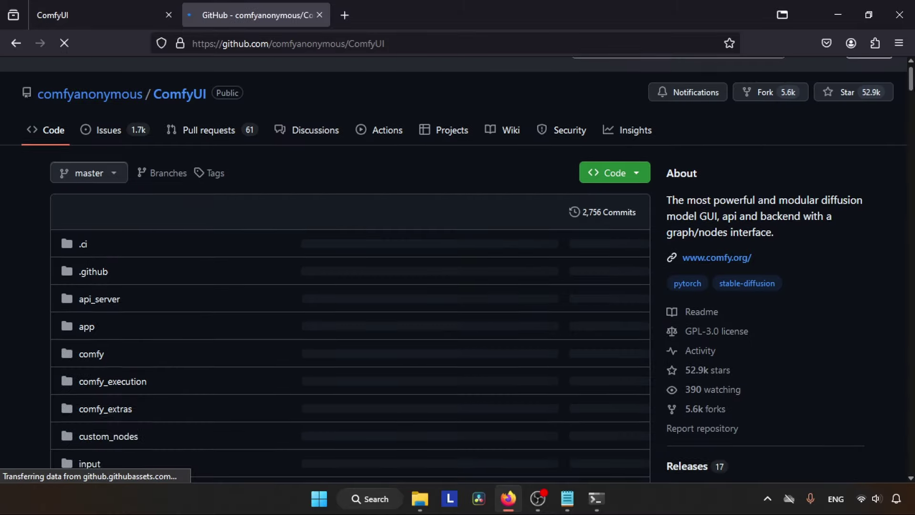
Follow the README's ComfyUI Examples link and open the Audio Models example page.
left_click_drag(910, 91, 908, 178)
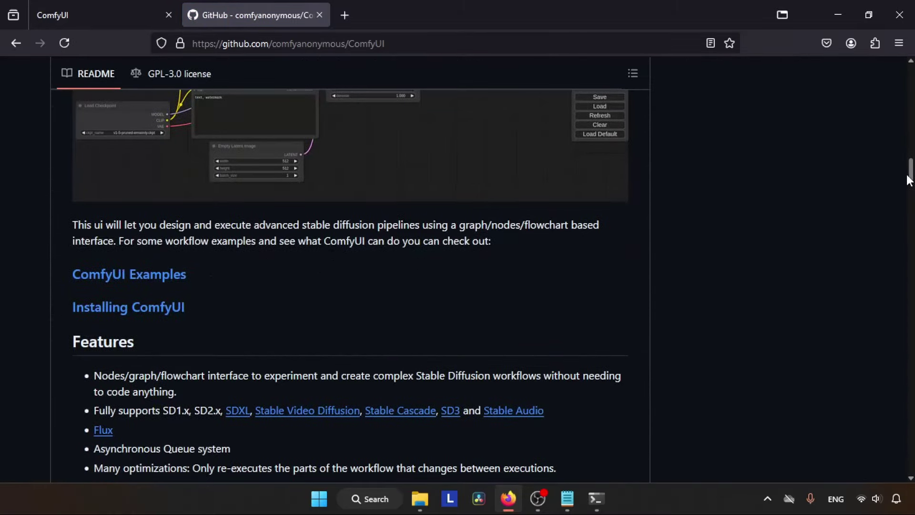
left_click(119, 282)
scroll(901, 264, "down", 10)
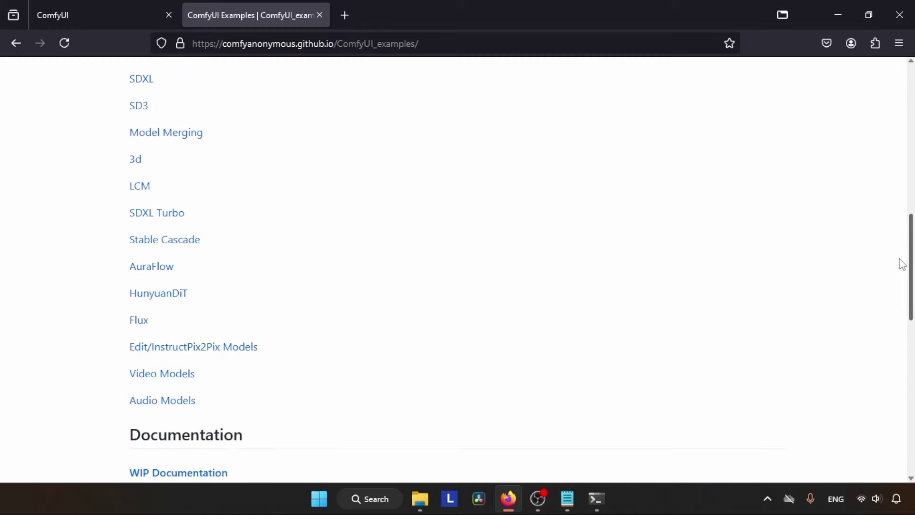
scroll(902, 265, "down", 3)
left_click_drag(214, 233, 117, 238)
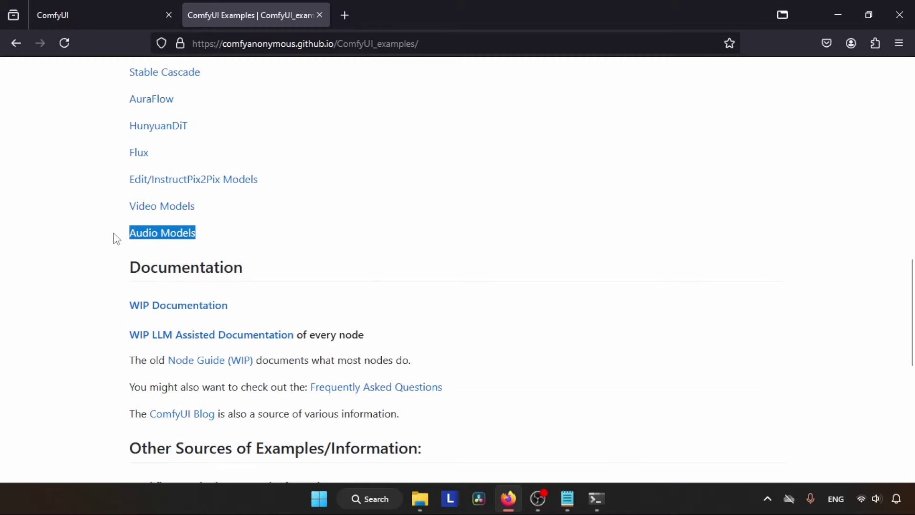
left_click(155, 237)
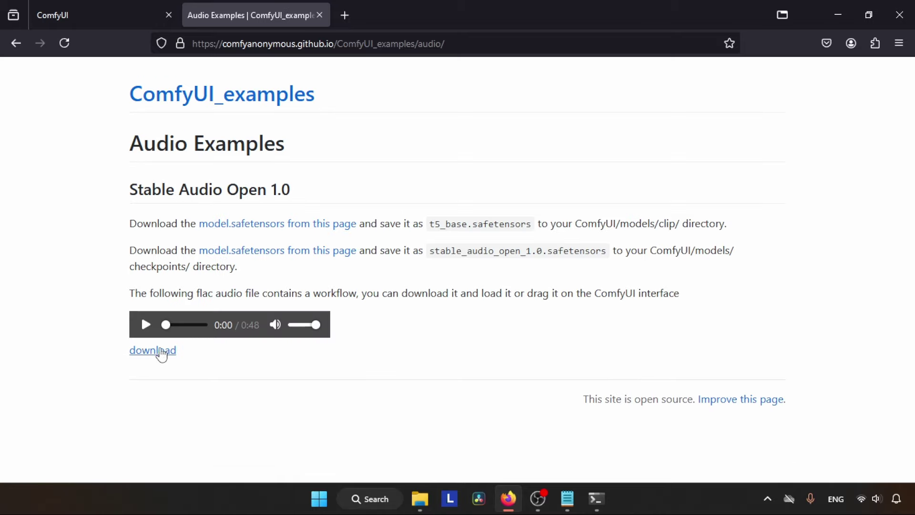
Download the Stable Audio Open example workflow stable_audio_example.flac to the Downloads folder and close its browser tab.
left_click_drag(194, 292, 273, 293)
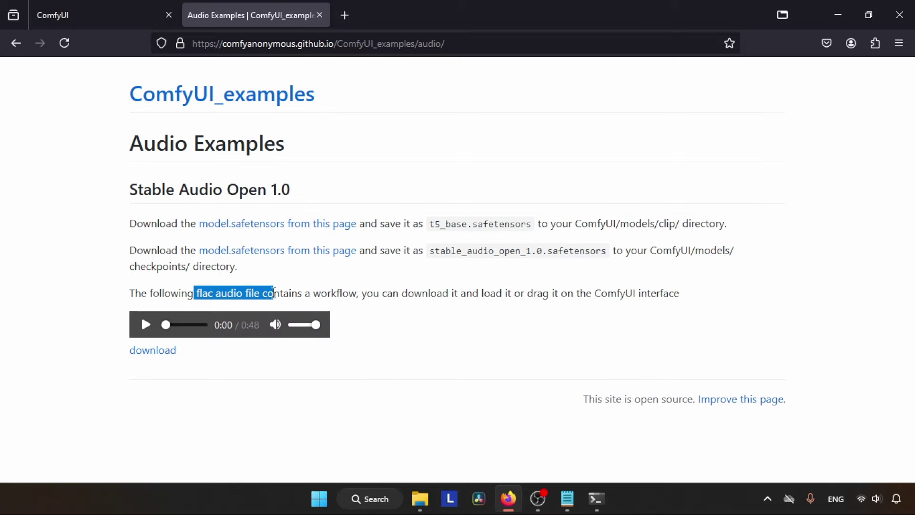
left_click(168, 357)
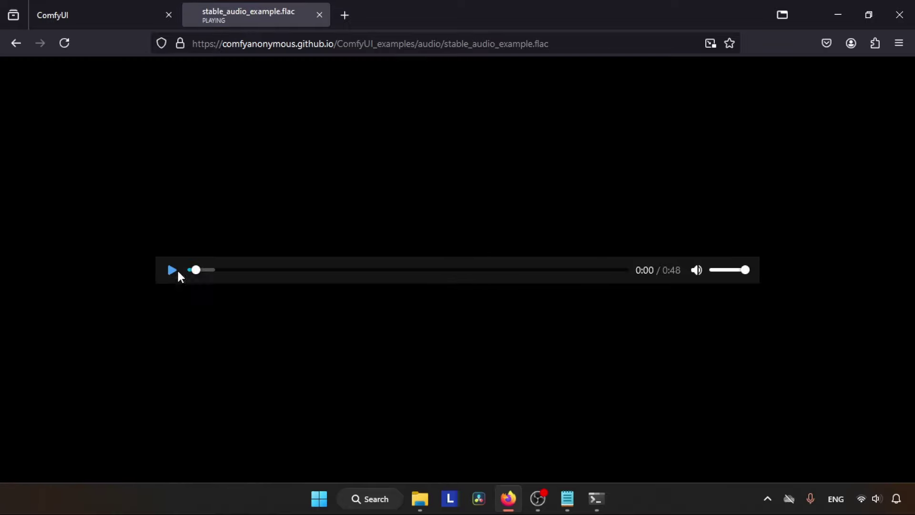
key("ctrl+s")
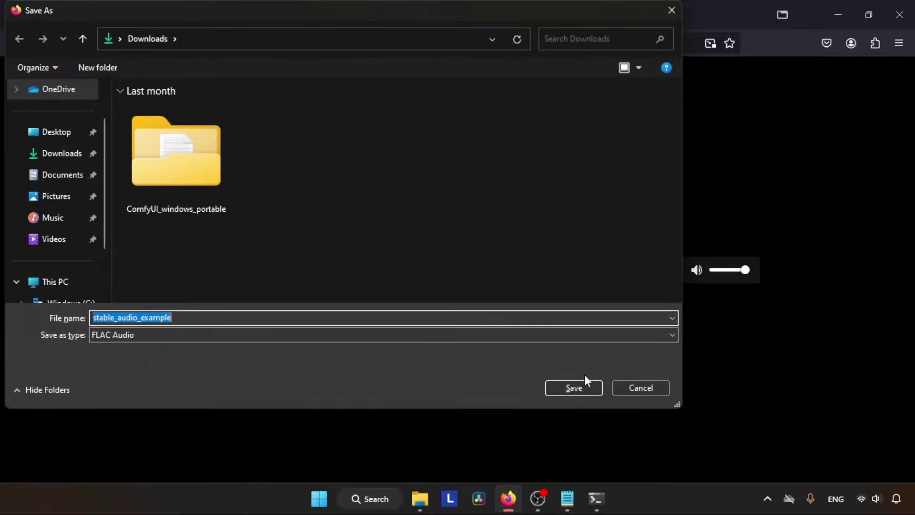
left_click(578, 388)
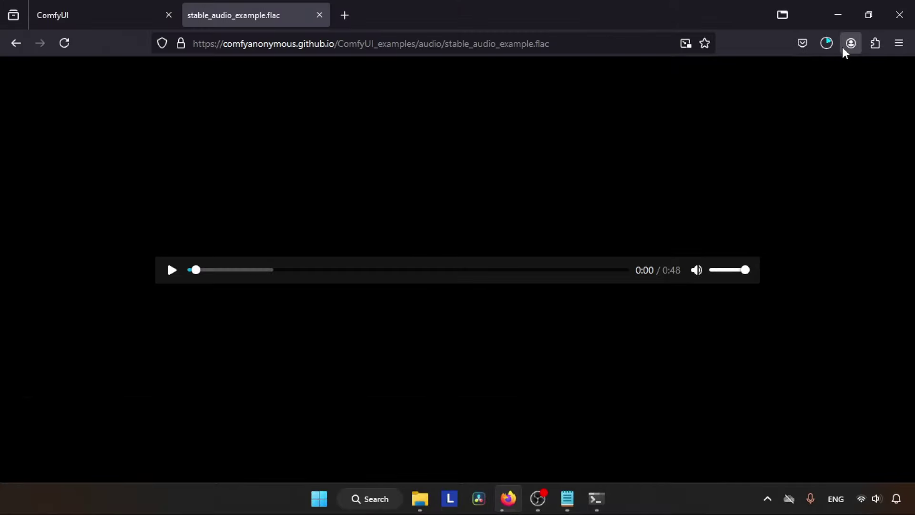
left_click(826, 44)
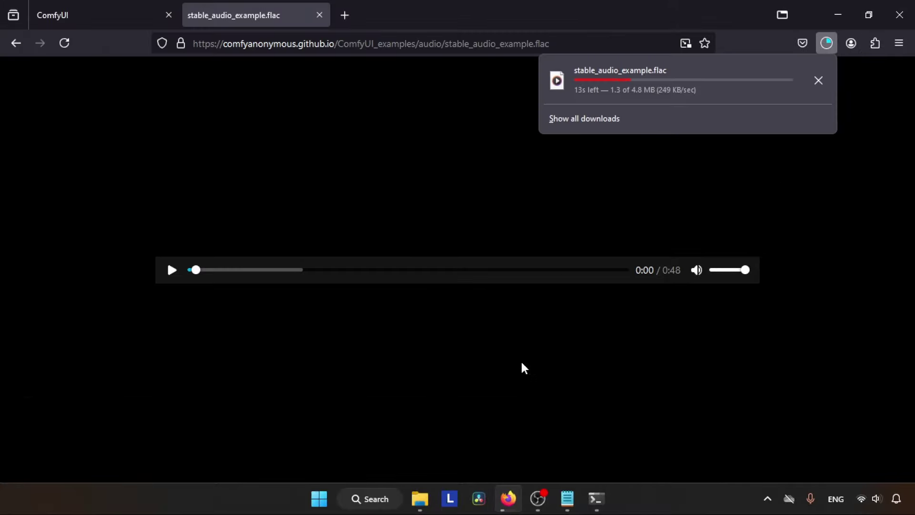
left_click(319, 15)
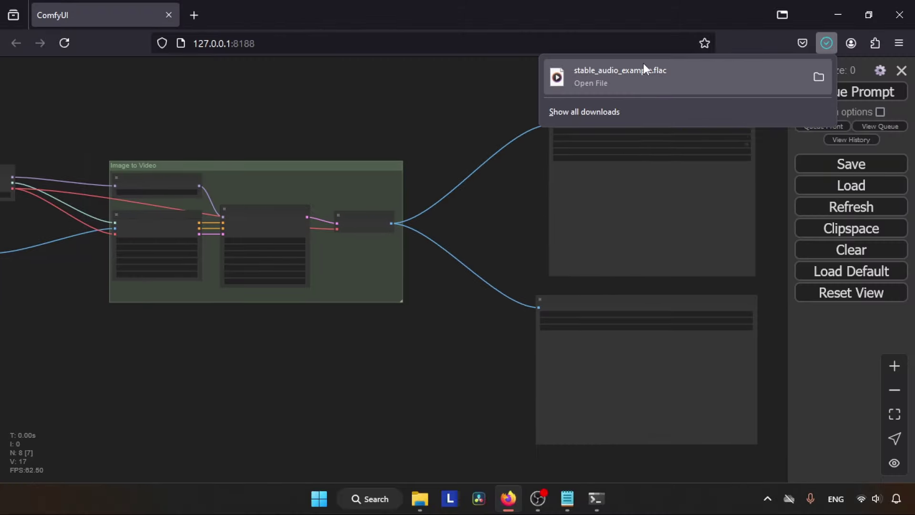
Clear the existing image-to-video workflow from the ComfyUI canvas.
left_click(475, 224)
left_click_drag(476, 228, 411, 183)
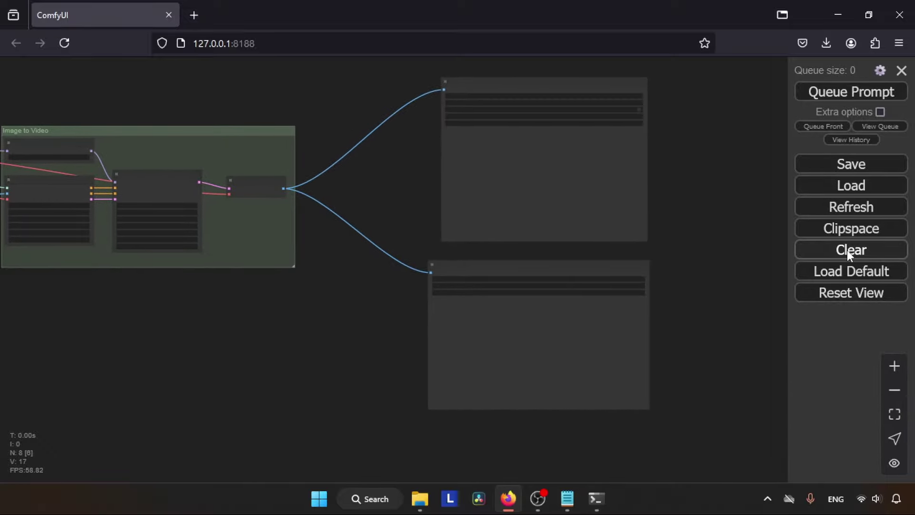
left_click(848, 250)
left_click(528, 297)
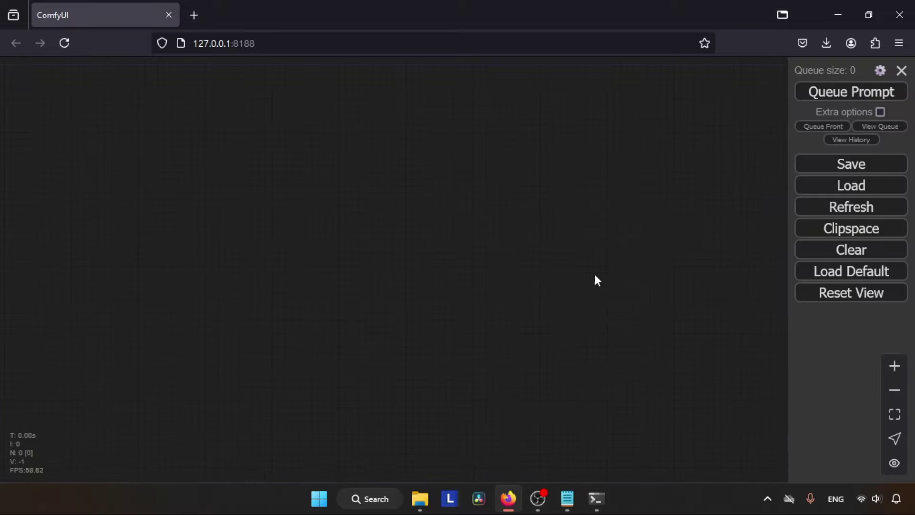
Load the workflow from the stable_audio_example file in the Downloads folder.
left_click(834, 187)
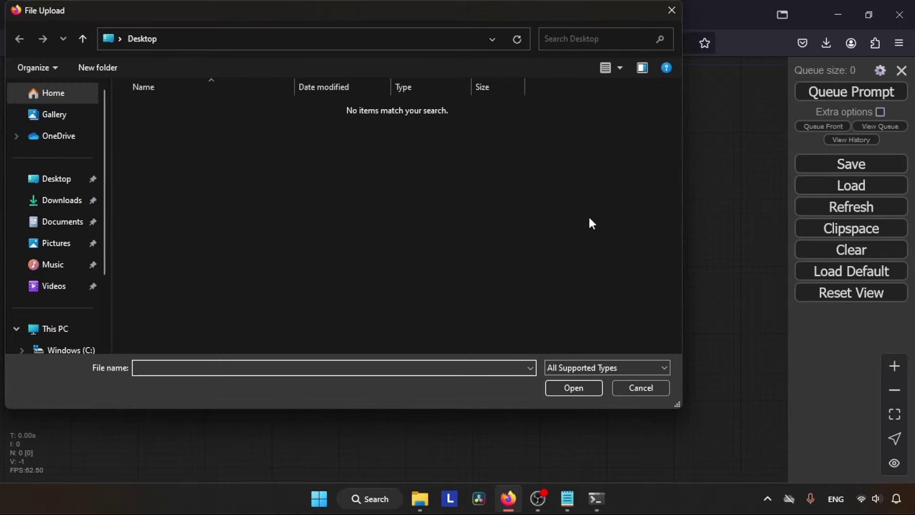
left_click(64, 200)
left_click(163, 173)
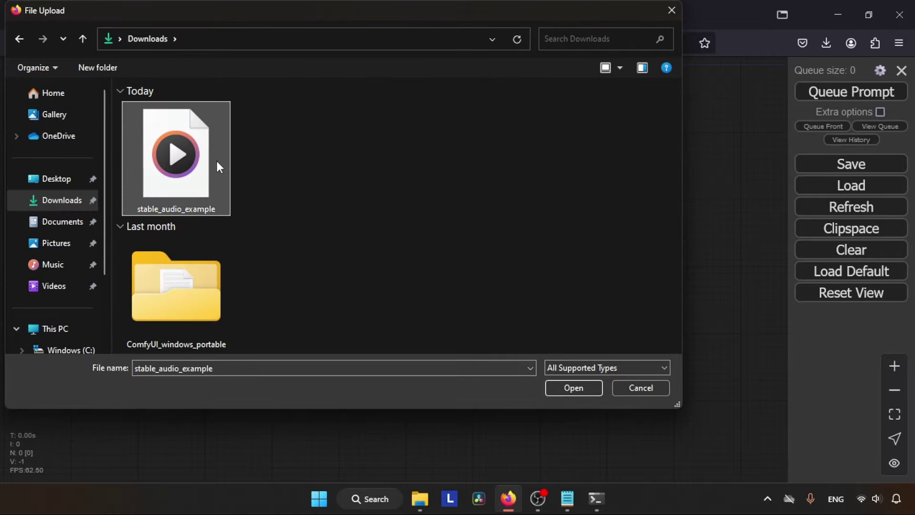
left_click(581, 388)
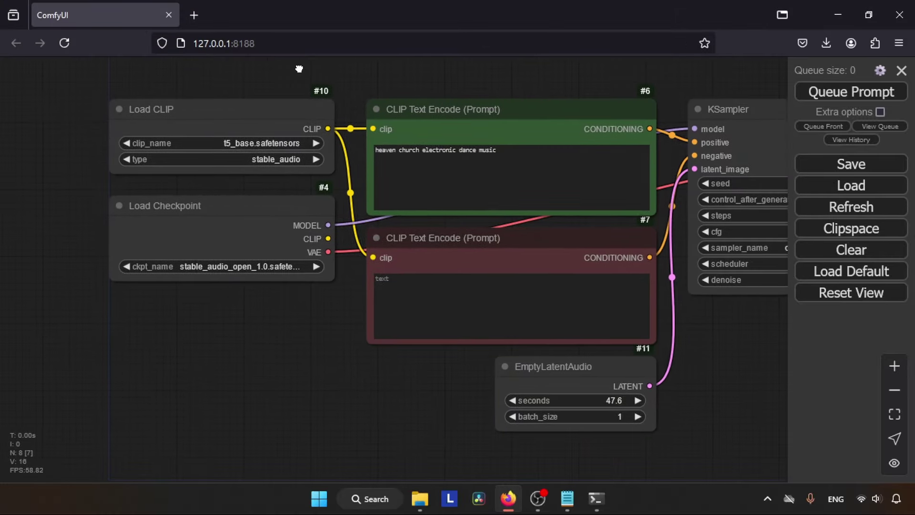
Set clip_name in the Load CLIP node to t5model.safetensors.
left_click_drag(386, 93, 402, 98)
left_click_drag(772, 367, 281, 380)
left_click_drag(172, 358, 310, 343)
left_click_drag(149, 333, 506, 331)
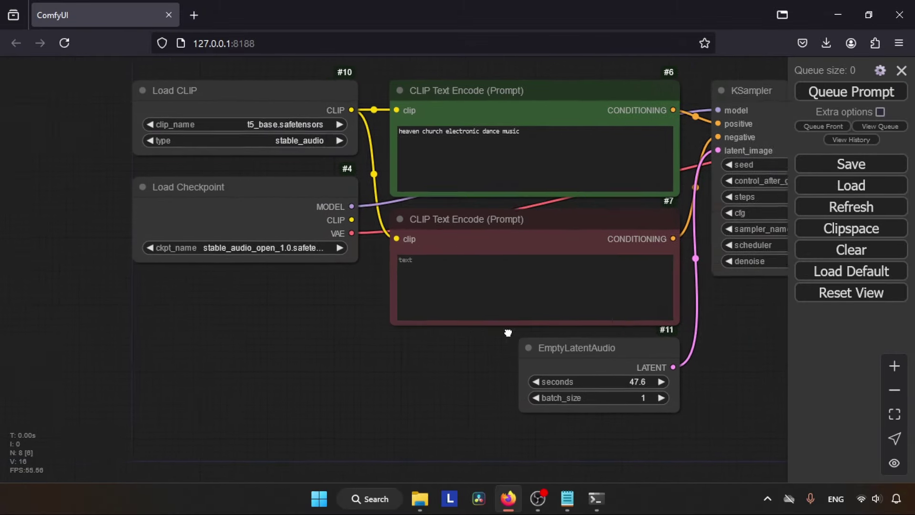
left_click_drag(290, 349, 417, 349)
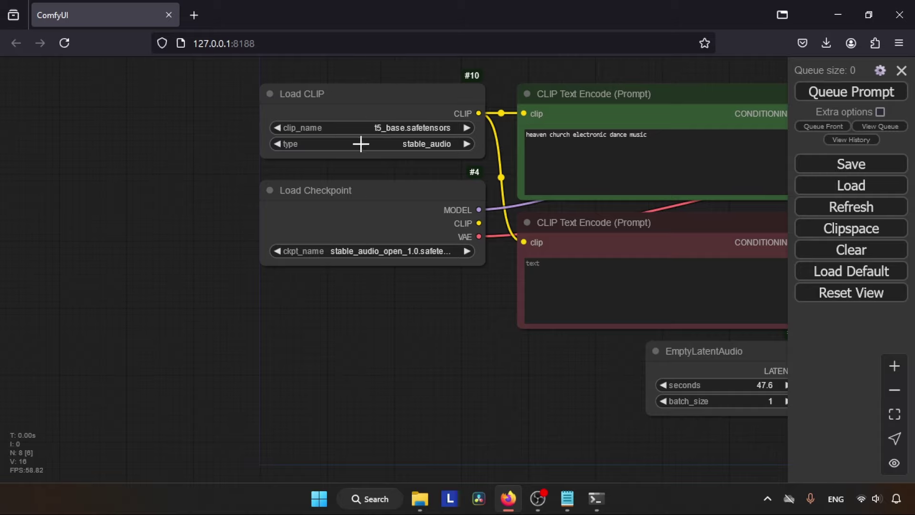
left_click_drag(353, 153, 351, 153)
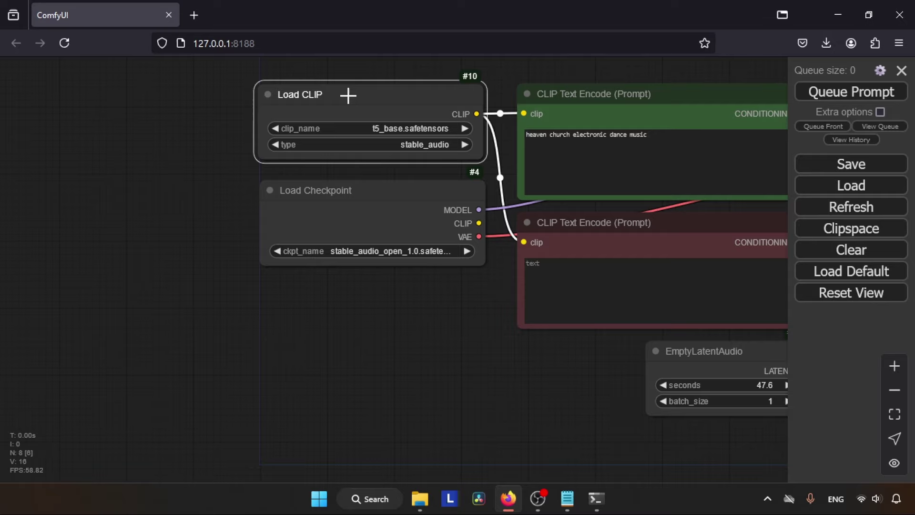
left_click(465, 128)
Set ckpt_name in the Load Checkpoint node to saomodel.safetensors.
scroll(394, 200, "down", 2)
left_click(343, 157)
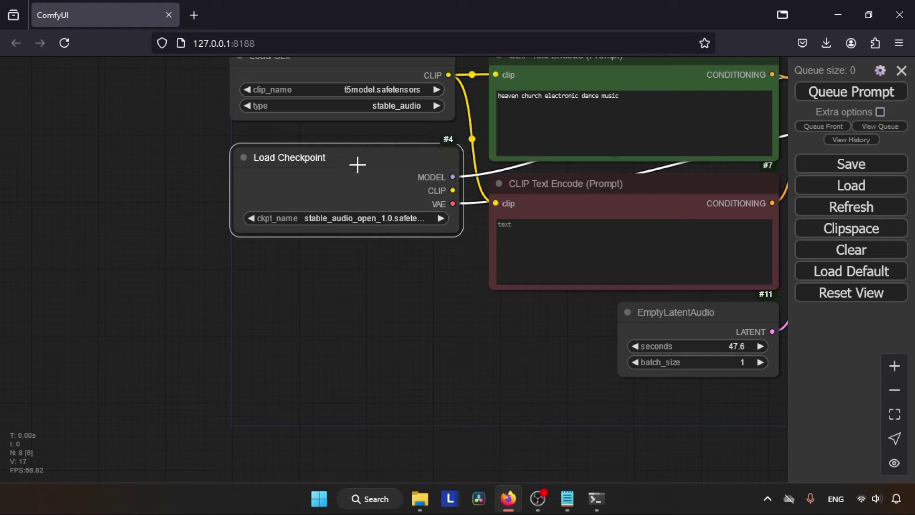
left_click(441, 219)
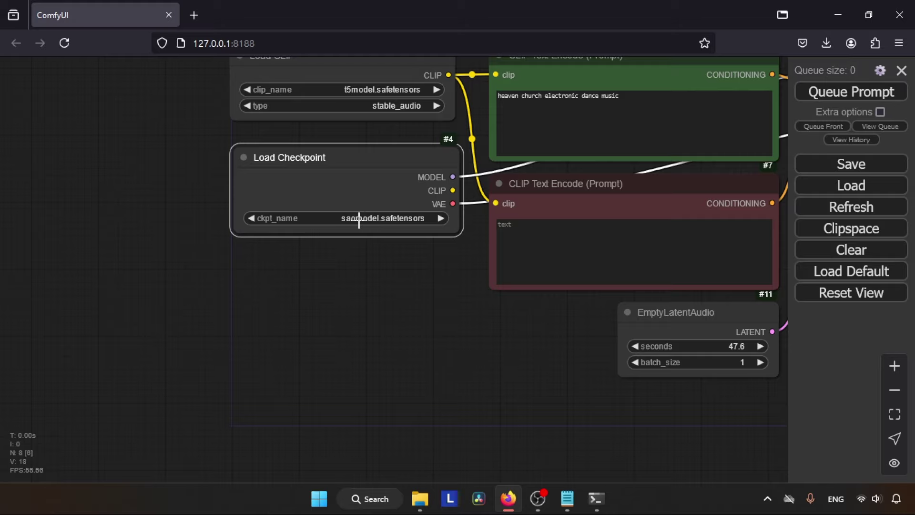
Examine the positive and negative CLIP Text Encode prompt nodes and their connections to the KSampler.
scroll(245, 133, "up", 1)
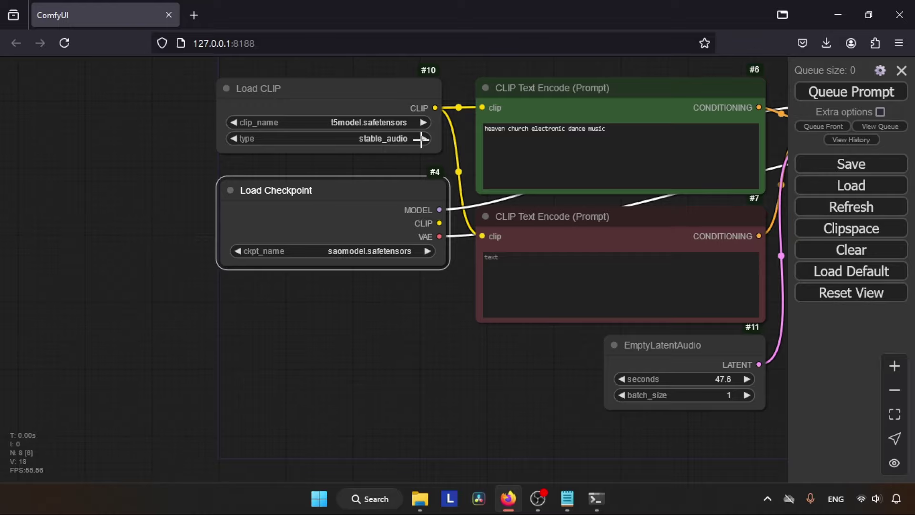
left_click(545, 163)
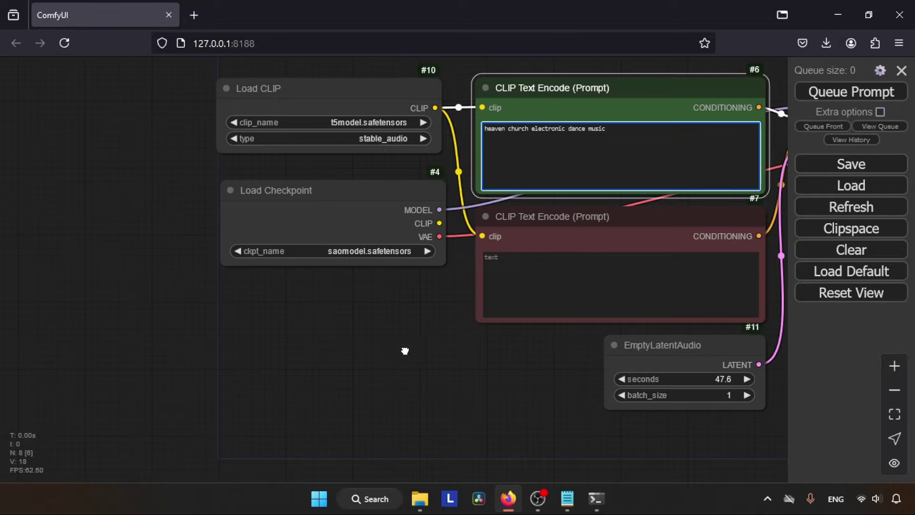
left_click_drag(405, 351, 153, 337)
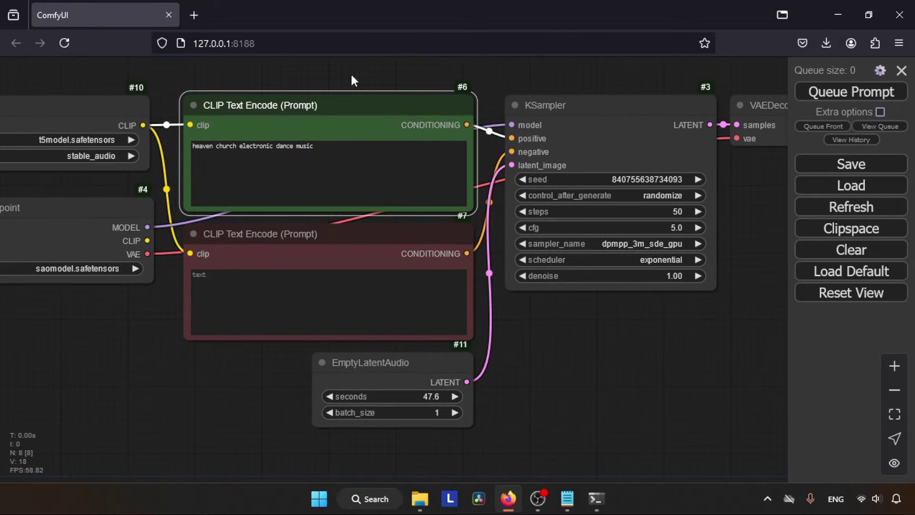
left_click_drag(330, 98, 341, 98)
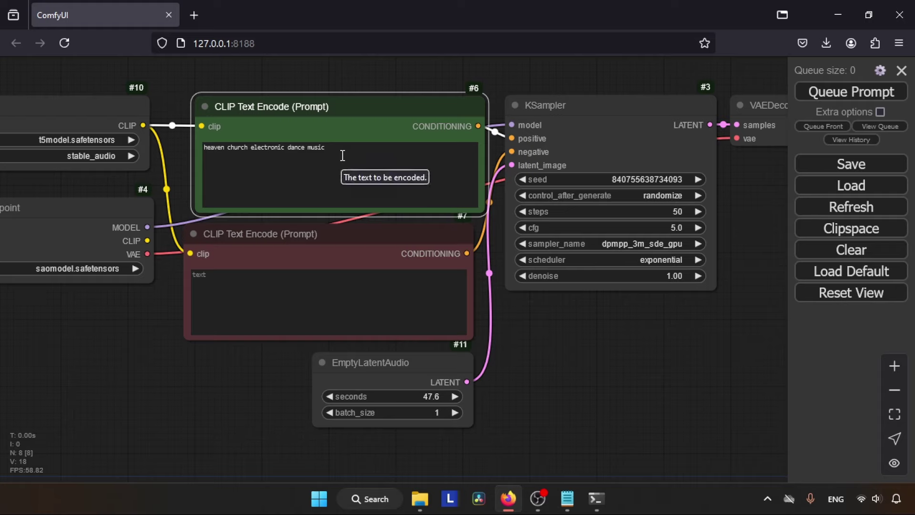
left_click_drag(342, 156, 190, 144)
left_click_drag(312, 109, 302, 106)
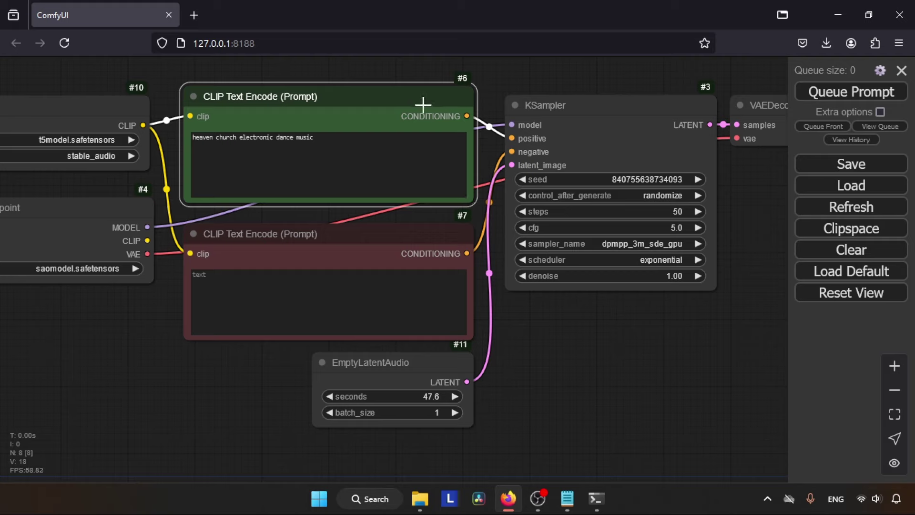
left_click_drag(423, 102, 425, 106)
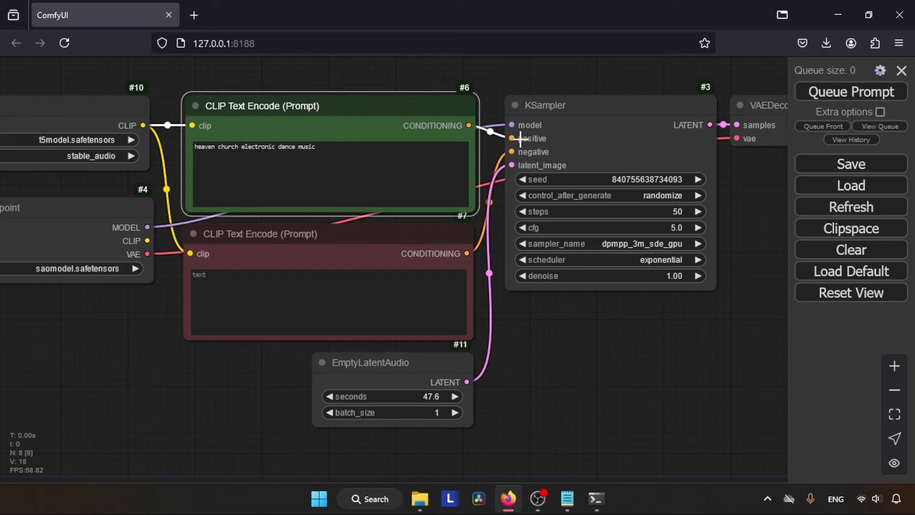
left_click(296, 306)
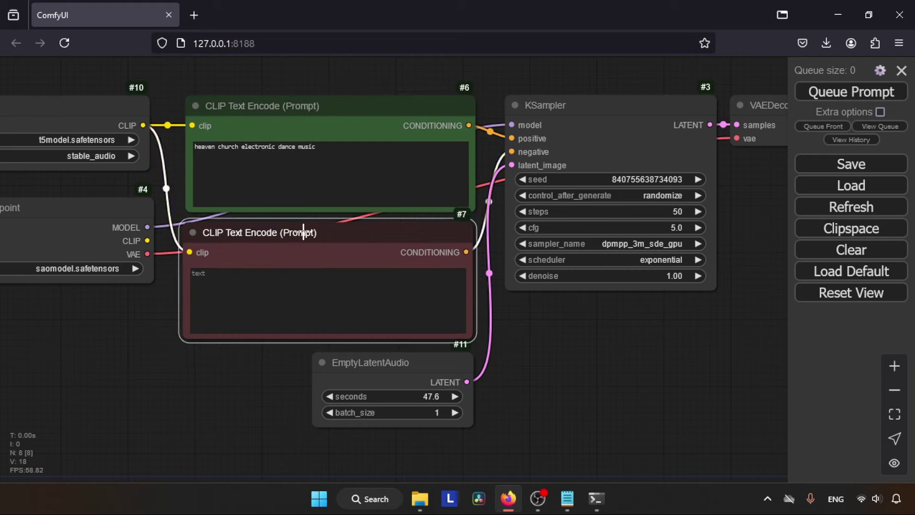
left_click_drag(298, 231, 309, 236)
left_click(242, 286)
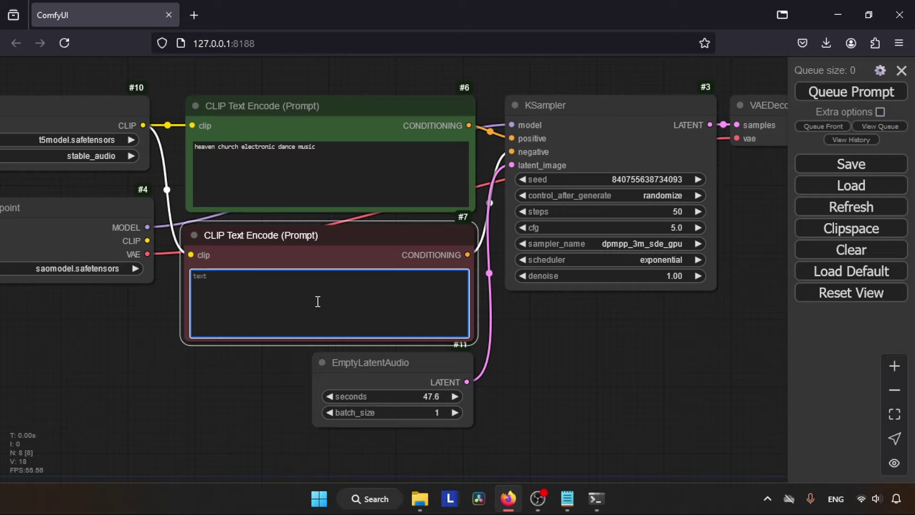
left_click_drag(649, 348, 484, 367)
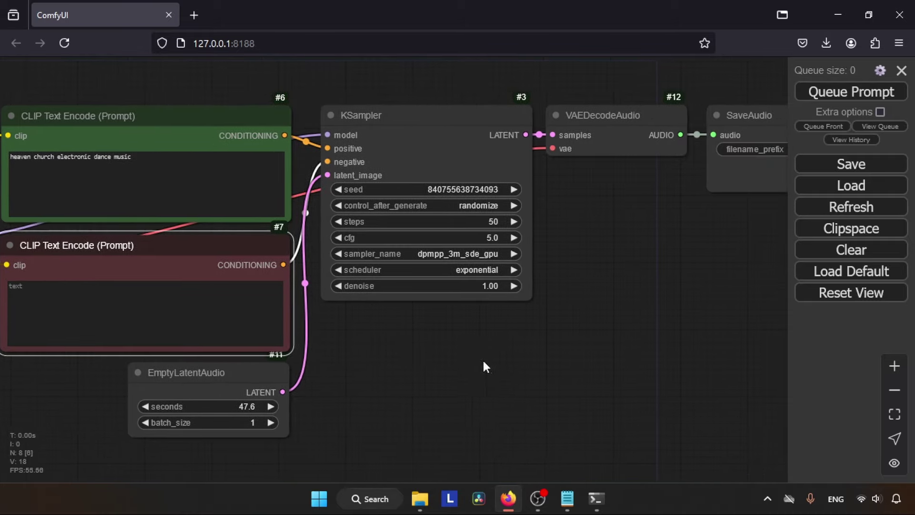
Space out the KSampler, VAEDecodeAudio and SaveAudio nodes, leaving a wider gap before the SaveAudio node.
left_click(440, 132)
scroll(515, 129, "right", 5)
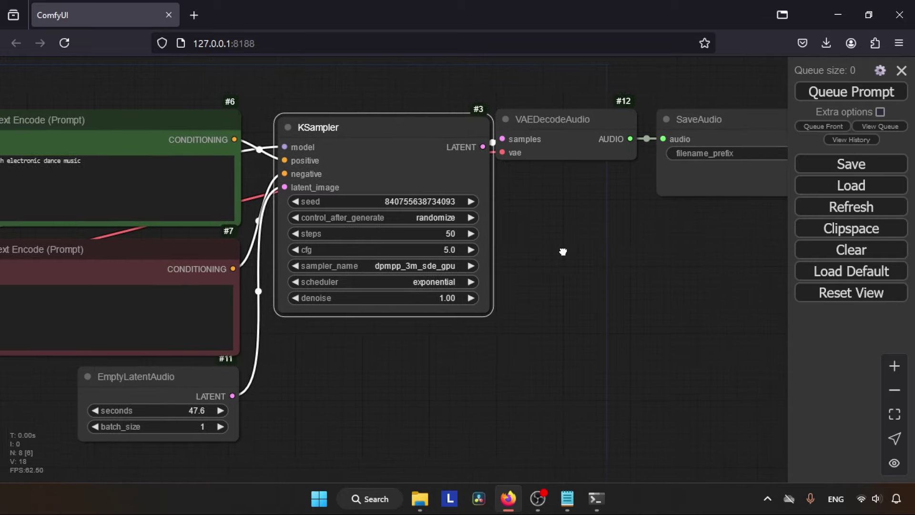
left_click_drag(596, 120, 733, 131)
left_click_drag(479, 122, 544, 125)
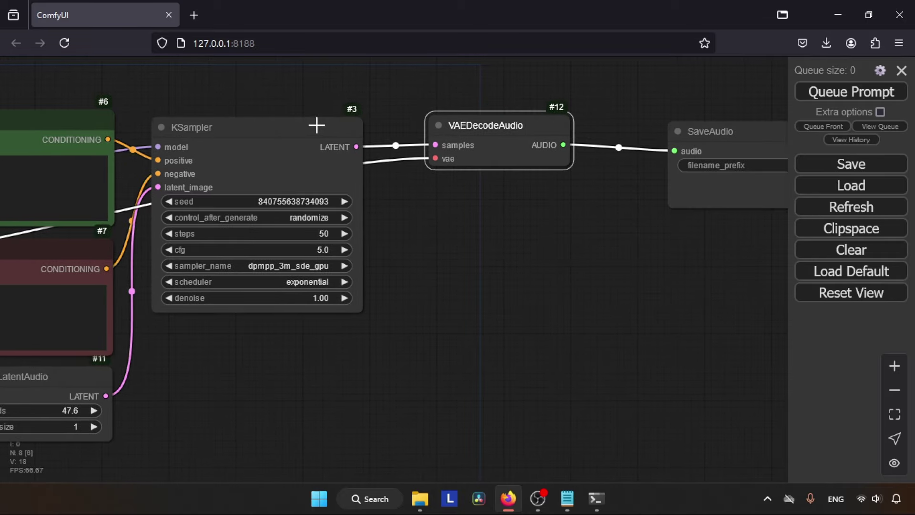
left_click_drag(316, 124, 351, 127)
scroll(711, 229, "right", 5)
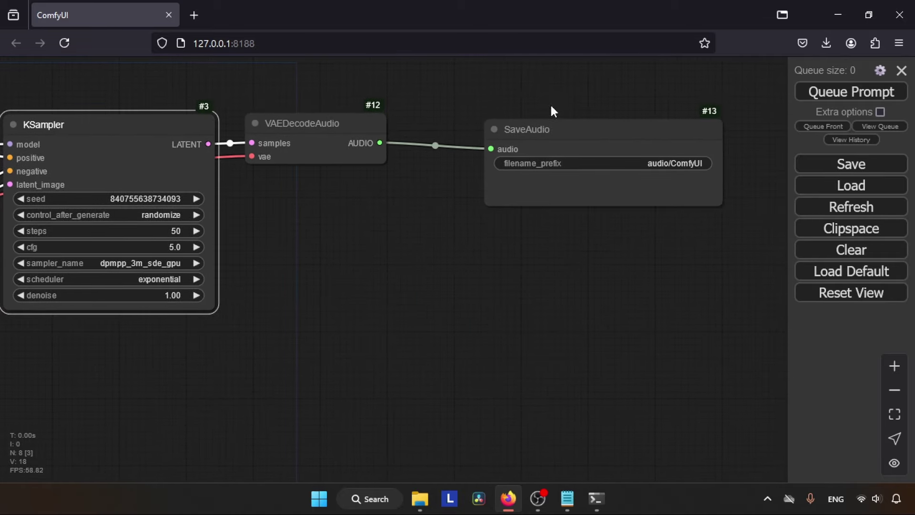
left_click_drag(539, 123, 543, 123)
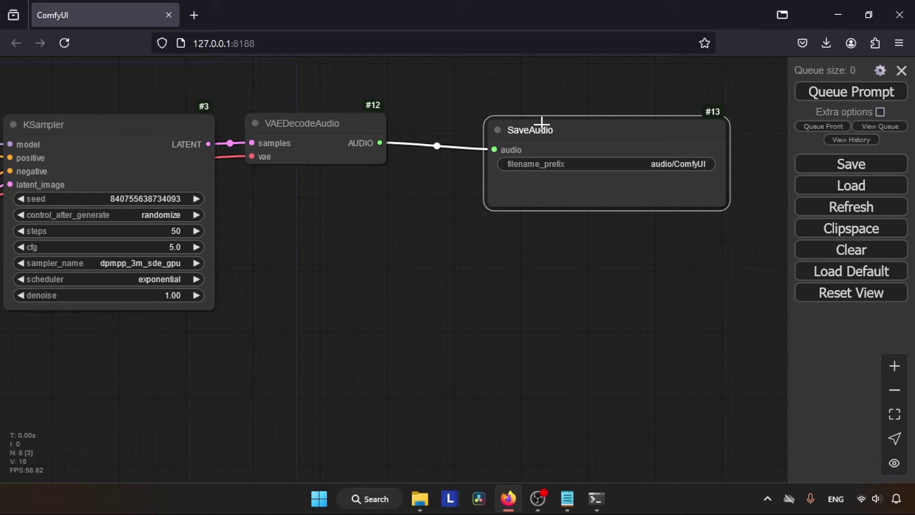
Set cfg in the KSampler node to 7.0.
left_click_drag(341, 129, 360, 131)
left_click_drag(339, 265, 451, 251)
left_click_drag(121, 376, 403, 336)
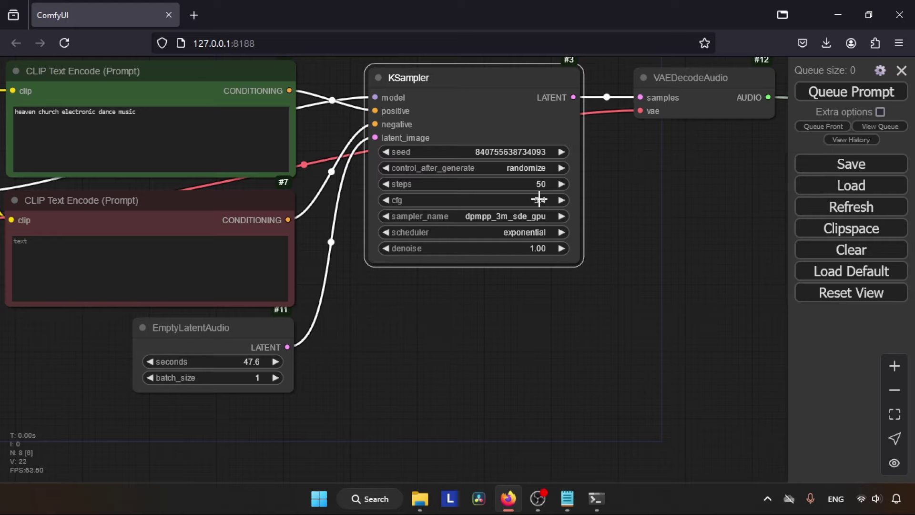
left_click(537, 199)
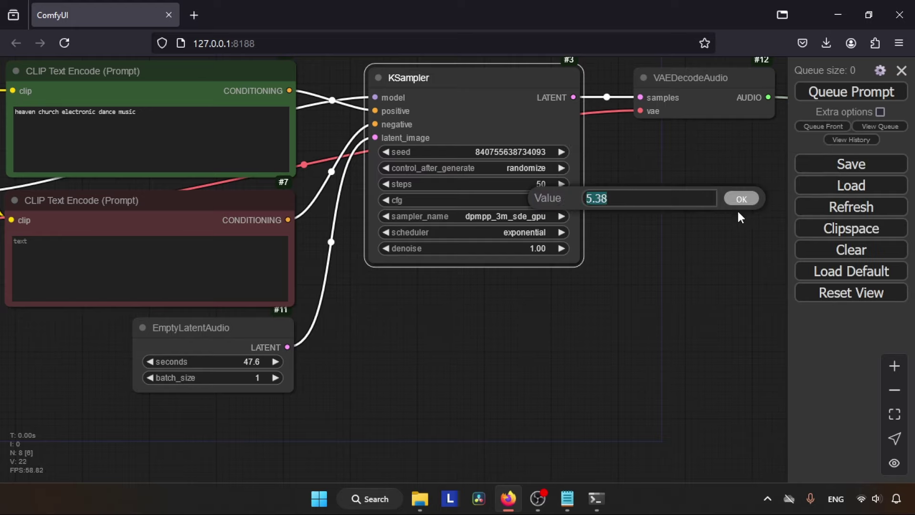
type("7")
left_click(741, 199)
scroll(613, 258, "up", 1)
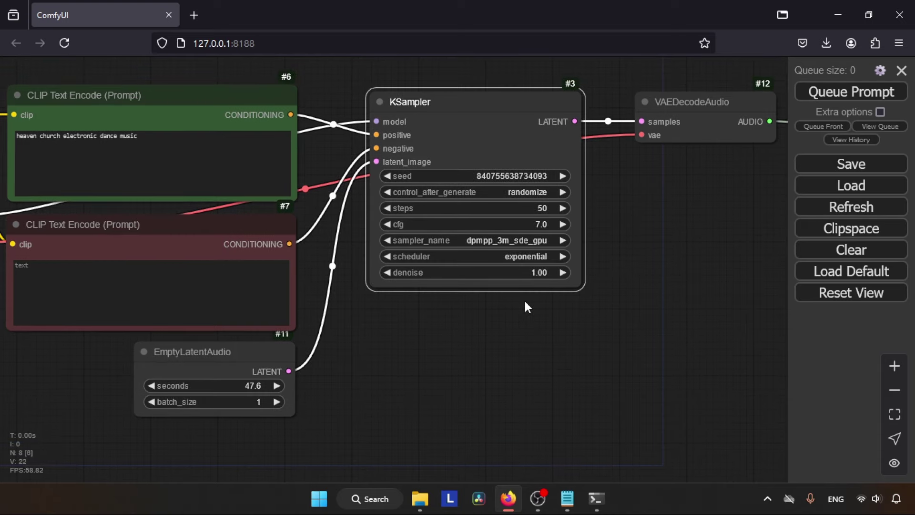
Move the EmptyLatentAudio node slightly further below the negative prompt node and examine its seconds and batch_size settings.
left_click_drag(525, 301, 697, 240)
left_click_drag(400, 292, 414, 311)
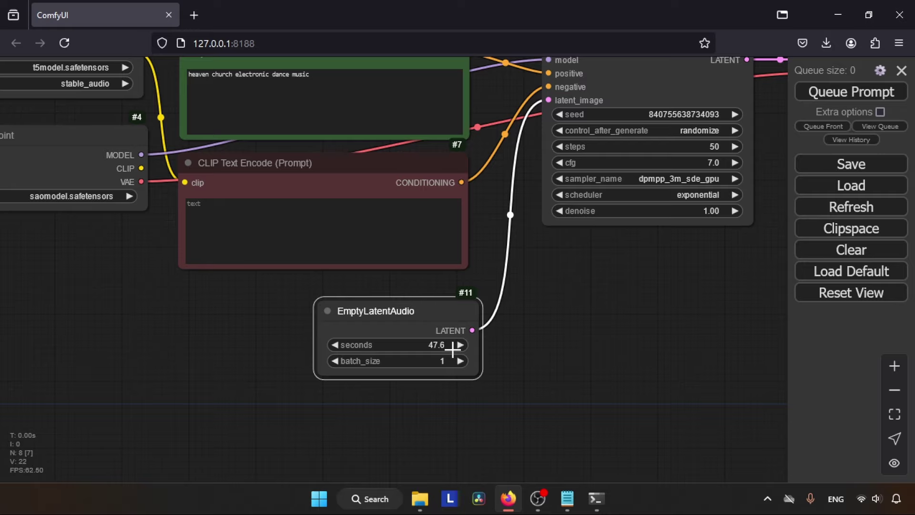
left_click_drag(655, 277, 505, 327)
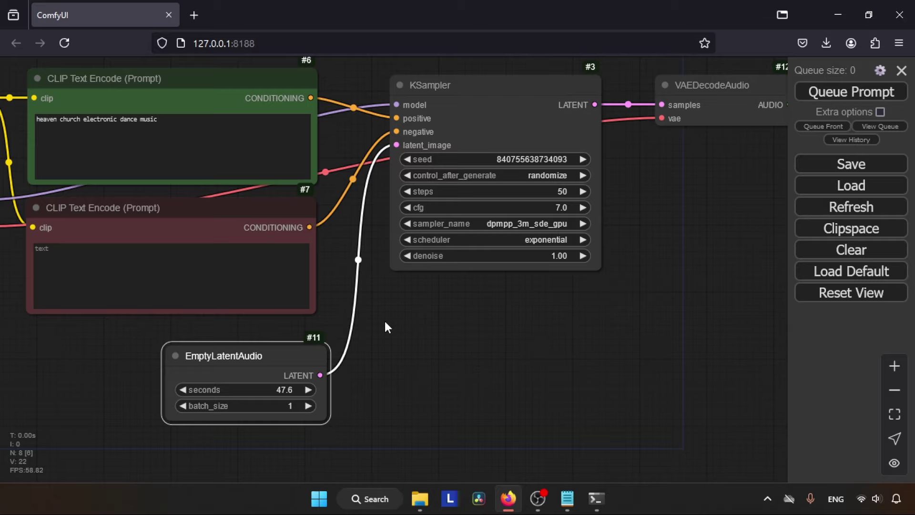
left_click_drag(384, 321, 440, 284)
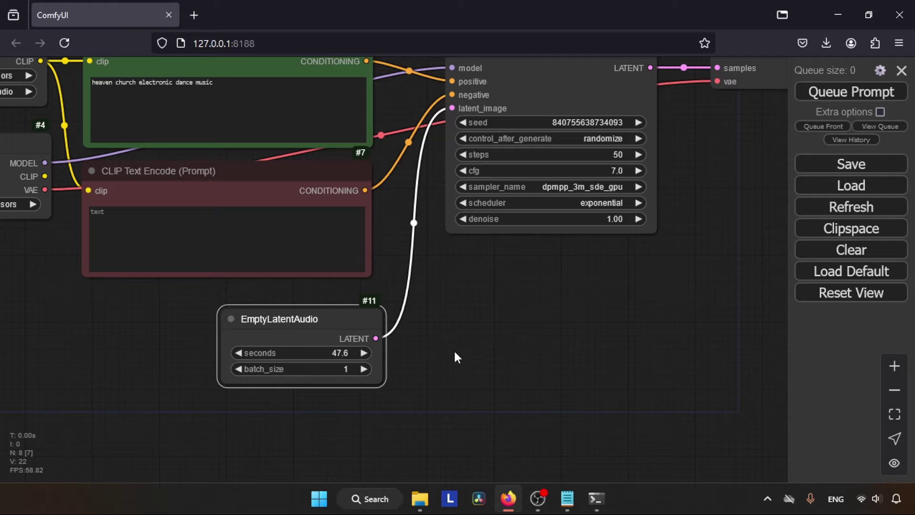
left_click_drag(523, 260, 272, 333)
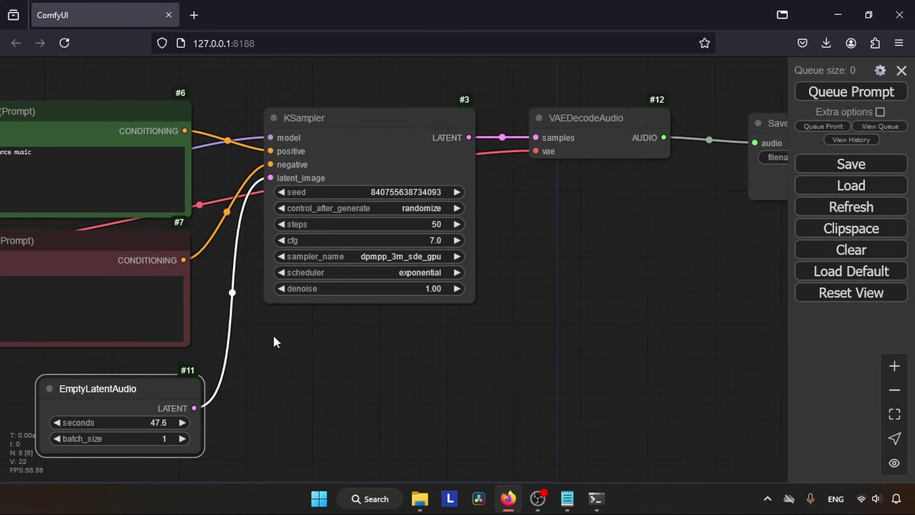
Remove "heaven church" from the positive prompt, leaving "electronic dance music".
left_click_drag(353, 292, 474, 292)
left_click_drag(96, 231, 379, 228)
left_click(468, 184)
left_click_drag(369, 414, 312, 417)
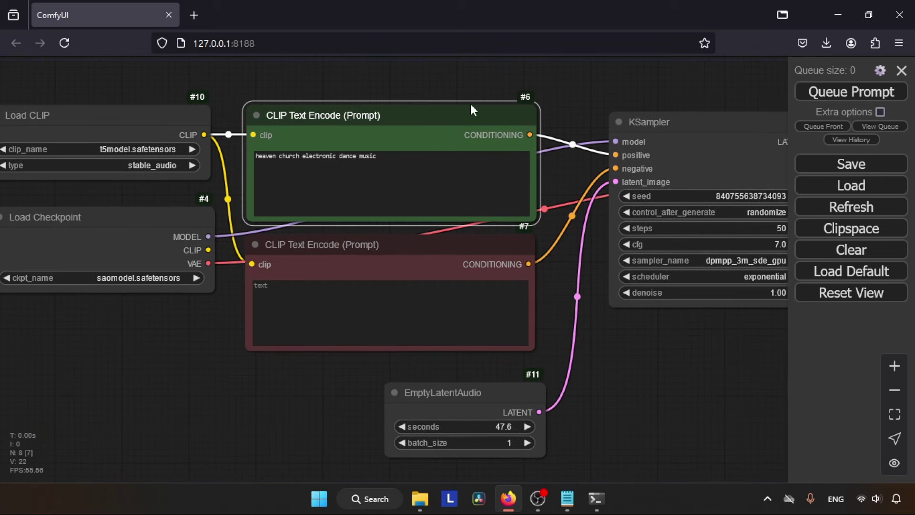
left_click(361, 189)
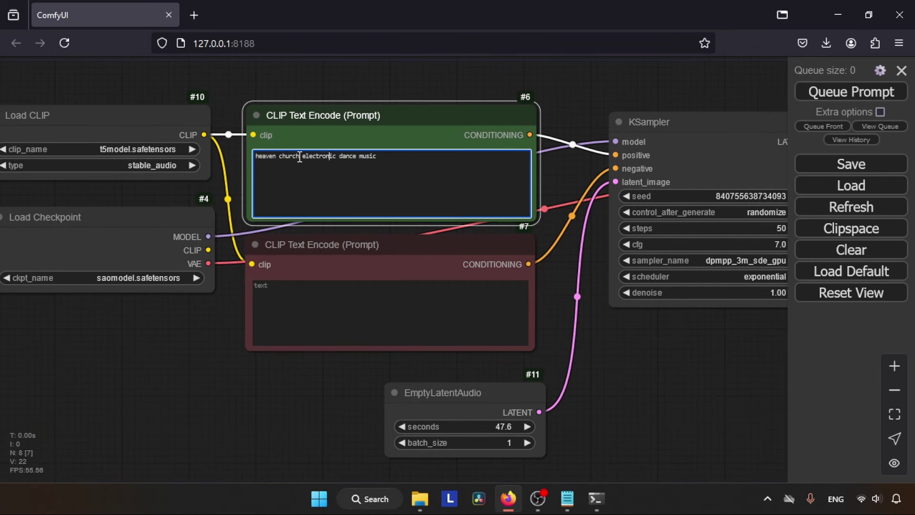
left_click_drag(299, 156, 193, 143)
key("BackSpace")
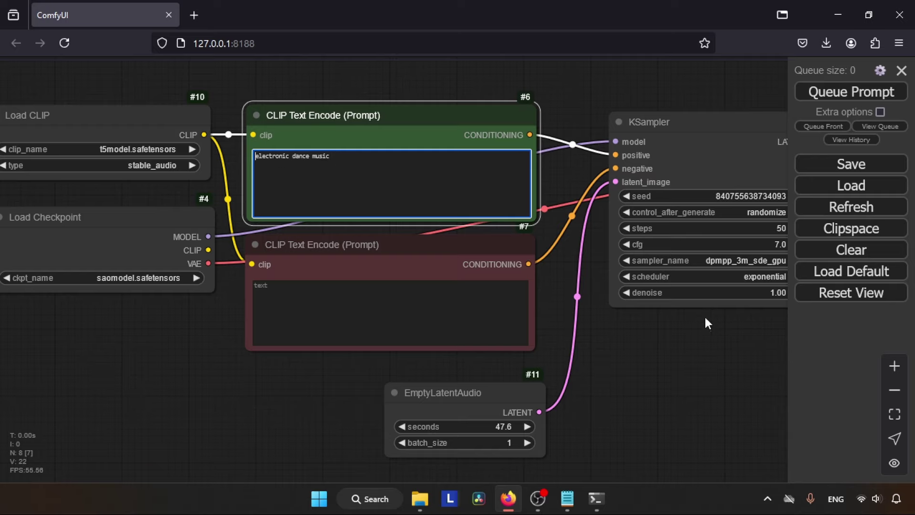
Queue the electronic dance music prompt and play part of the generated audio in the SaveAudio node.
left_click_drag(719, 343, 535, 343)
left_click_drag(727, 293, 459, 316)
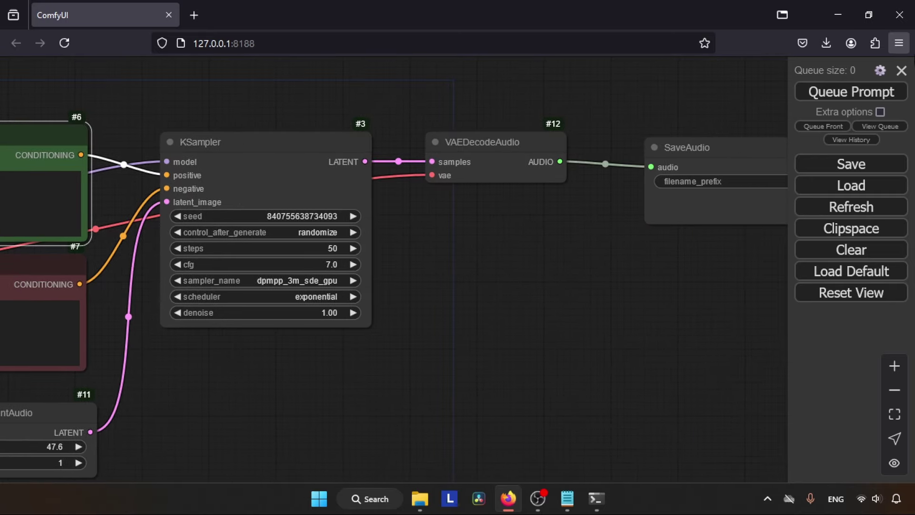
left_click(831, 94)
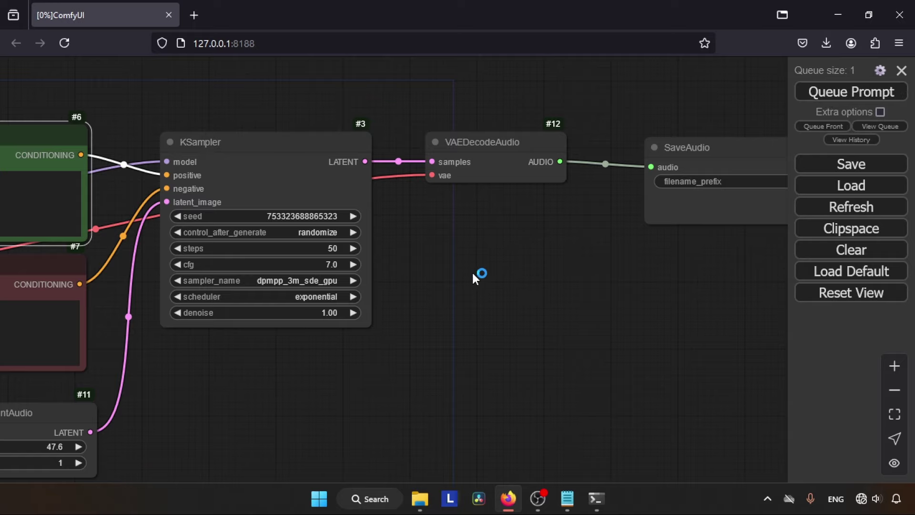
left_click_drag(441, 237, 730, 200)
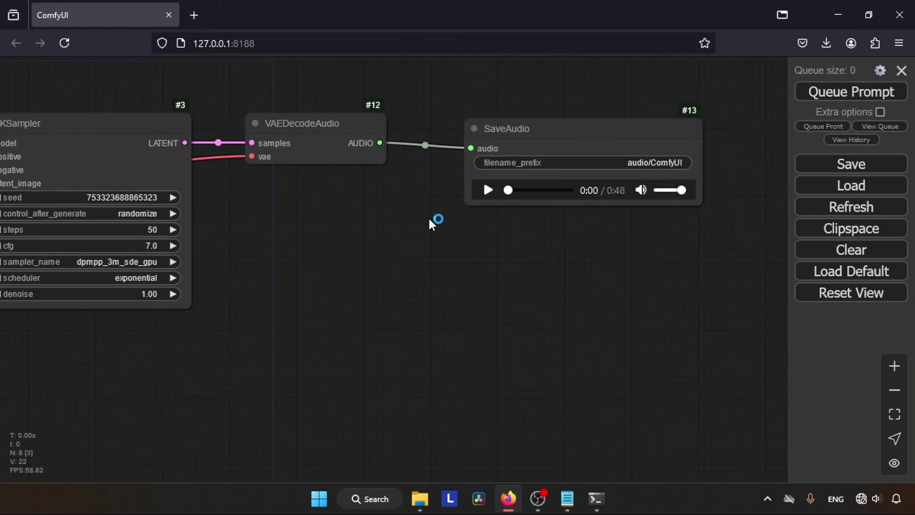
left_click(487, 190)
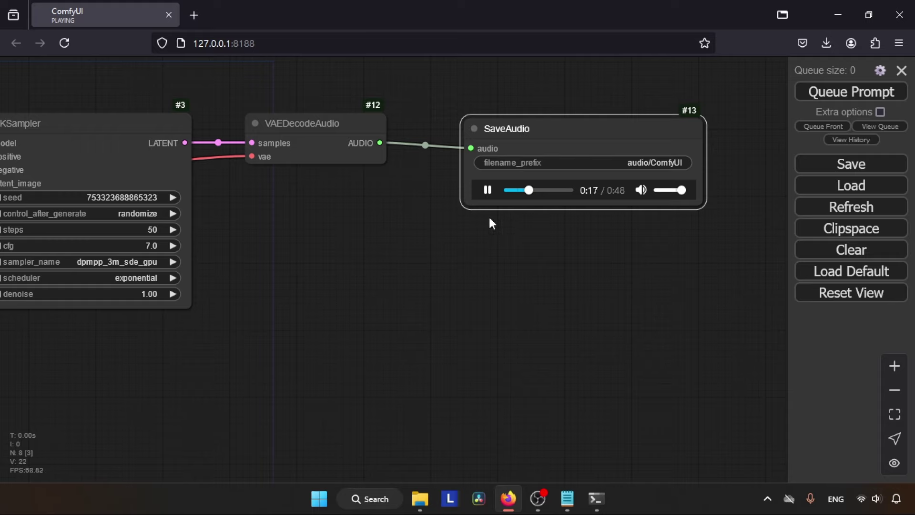
left_click(486, 190)
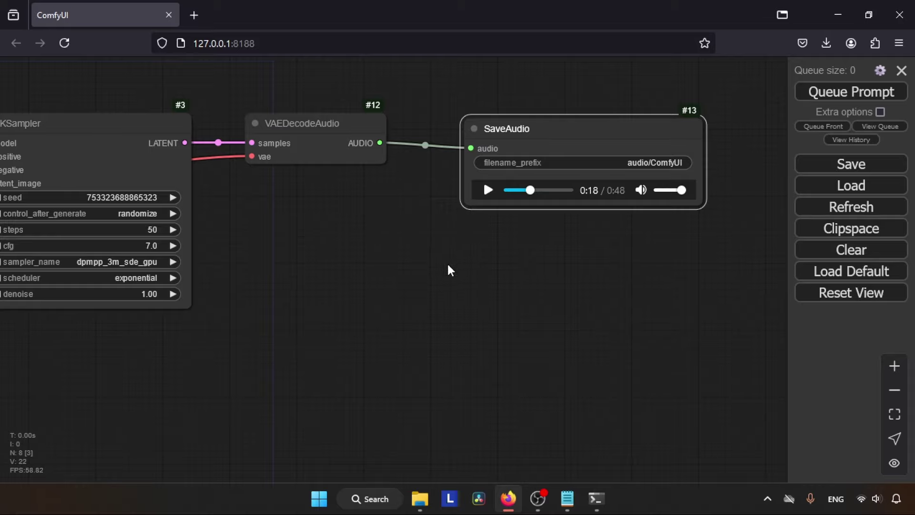
Replace the positive prompt text with "lion roaring".
left_click_drag(448, 270, 545, 275)
left_click_drag(386, 331, 677, 303)
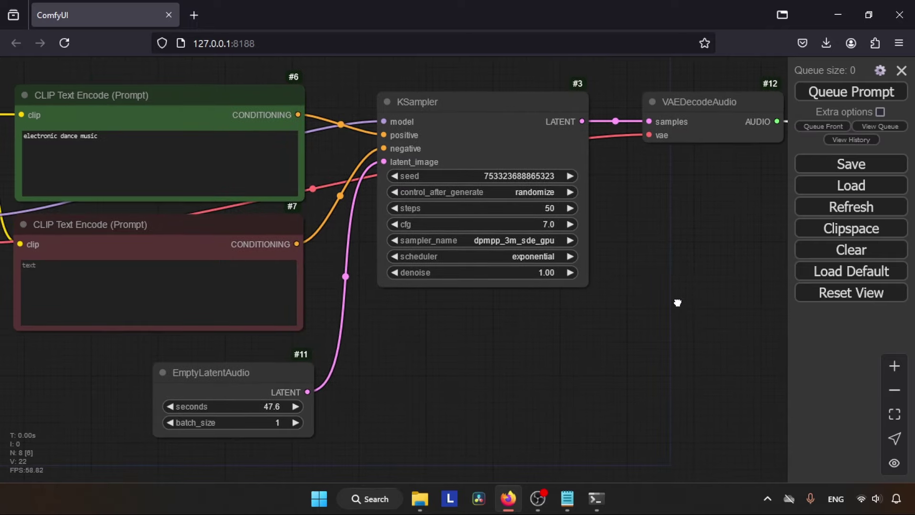
left_click_drag(369, 314, 559, 319)
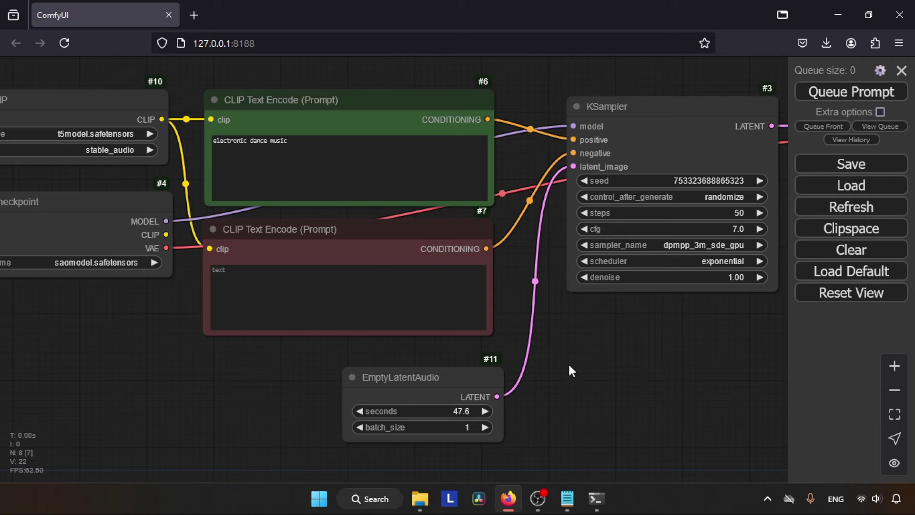
left_click_drag(568, 362, 644, 366)
triple_click(405, 145)
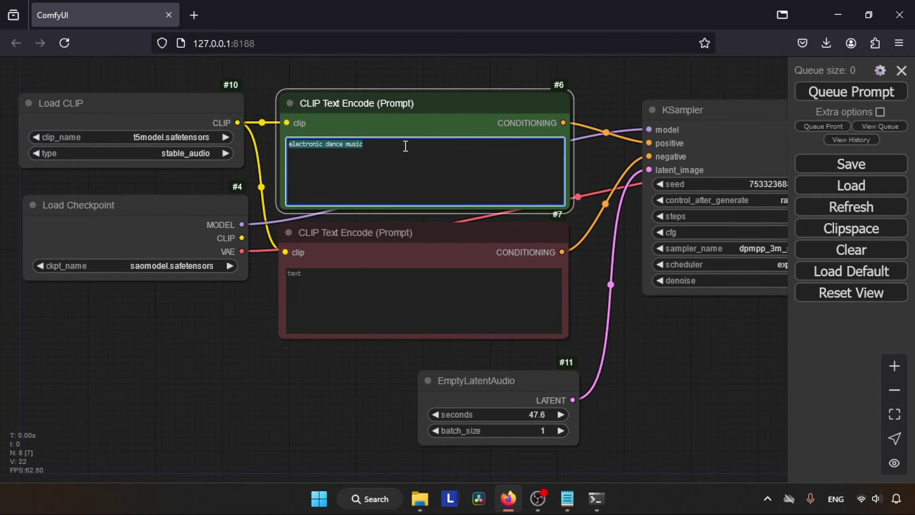
type("lion")
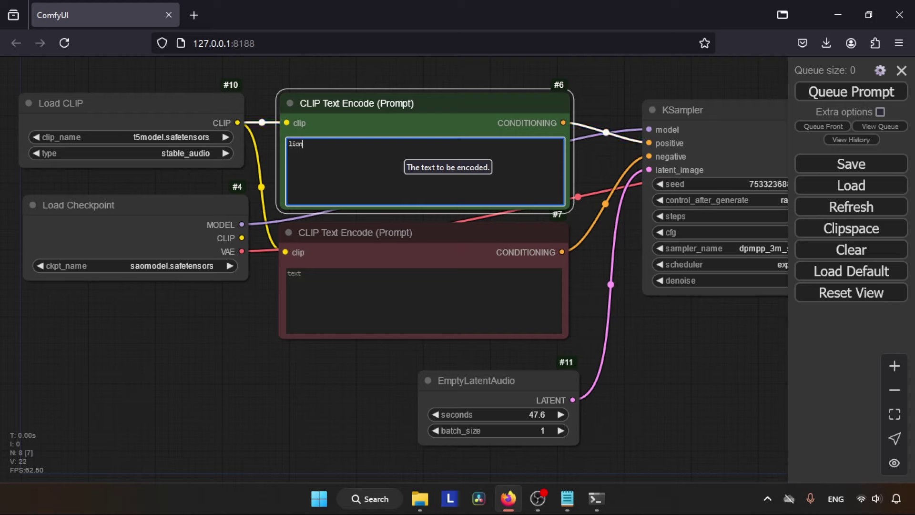
type(" roaring")
Queue the lion roaring prompt and play part of the generated audio in the SaveAudio node.
left_click(846, 96)
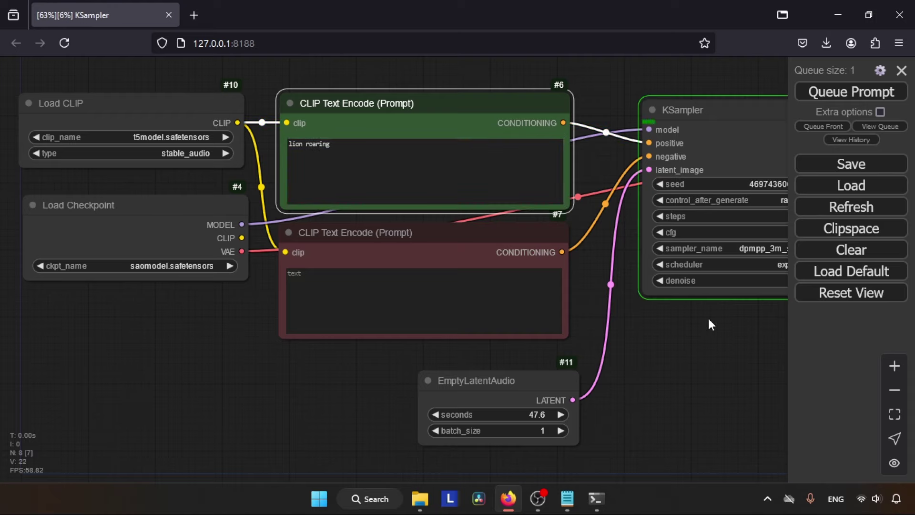
scroll(716, 347, "right", 7)
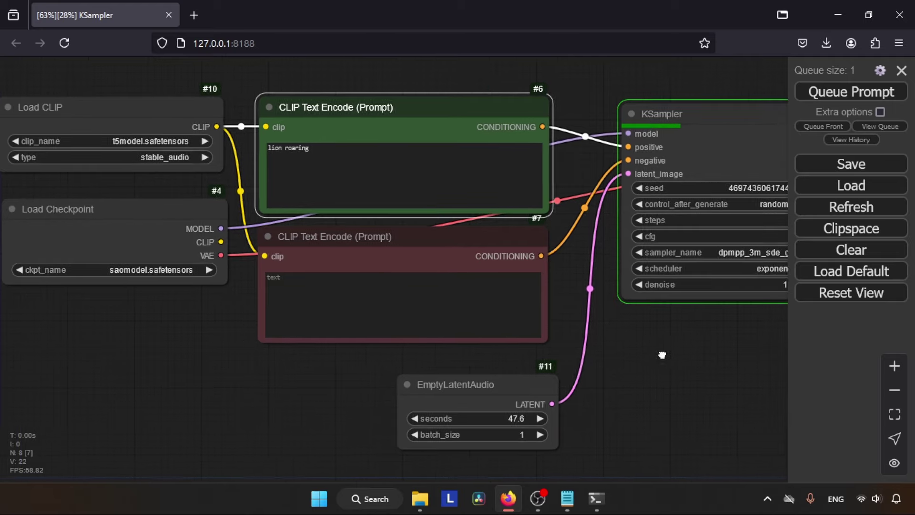
left_click_drag(628, 319, 551, 334)
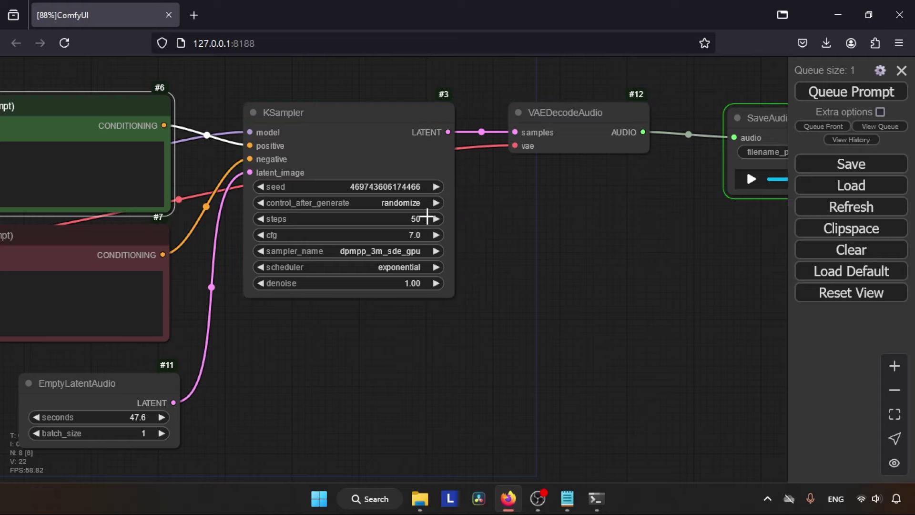
left_click_drag(648, 224, 320, 228)
left_click(419, 181)
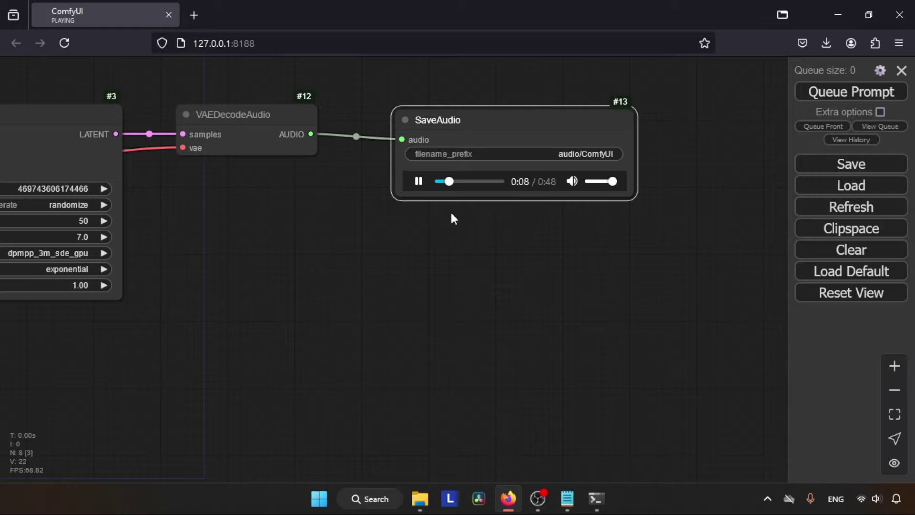
left_click(419, 181)
Examine the positive and negative prompt fields and the EmptyLatentAudio node's duration setting.
left_click_drag(225, 362, 462, 347)
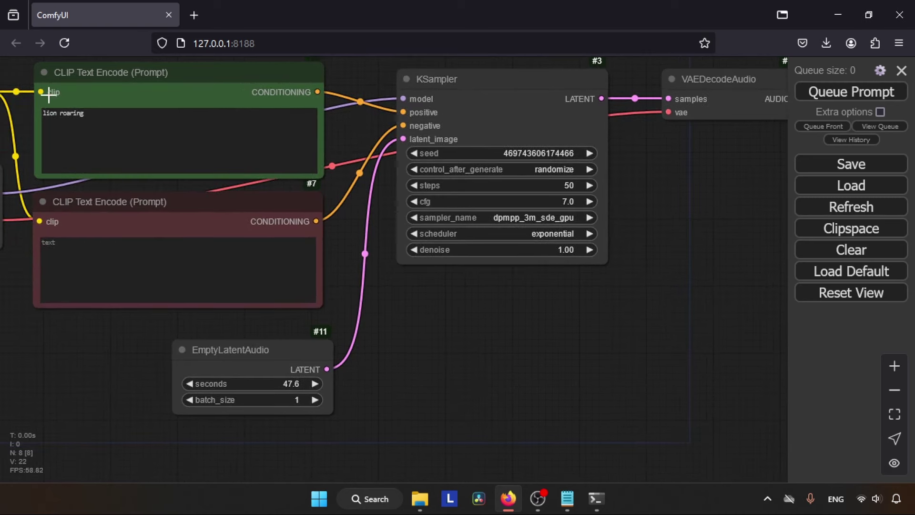
left_click(135, 117)
left_click(73, 283)
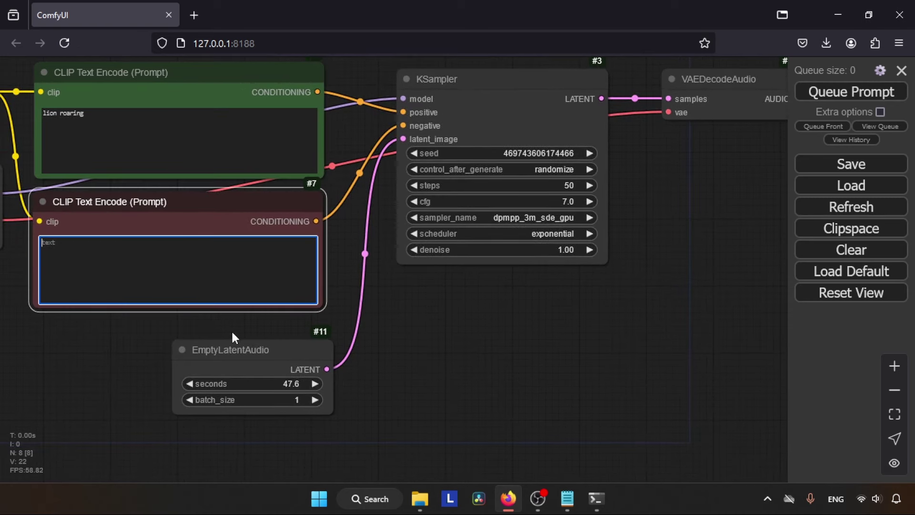
left_click_drag(230, 337, 336, 416)
left_click(230, 342)
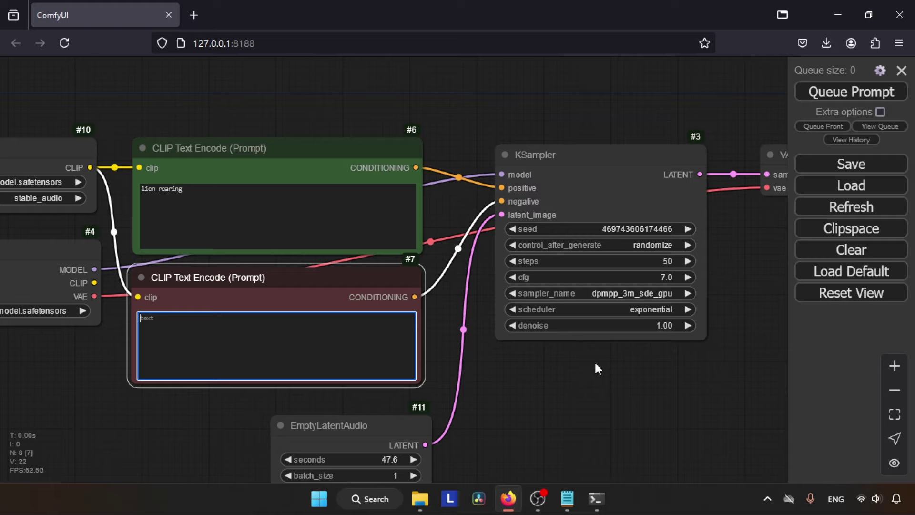
left_click_drag(544, 399, 477, 310)
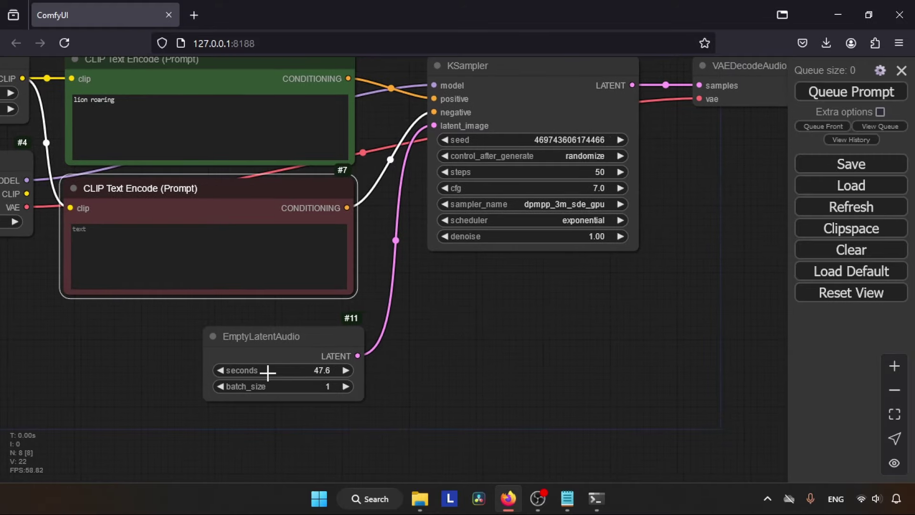